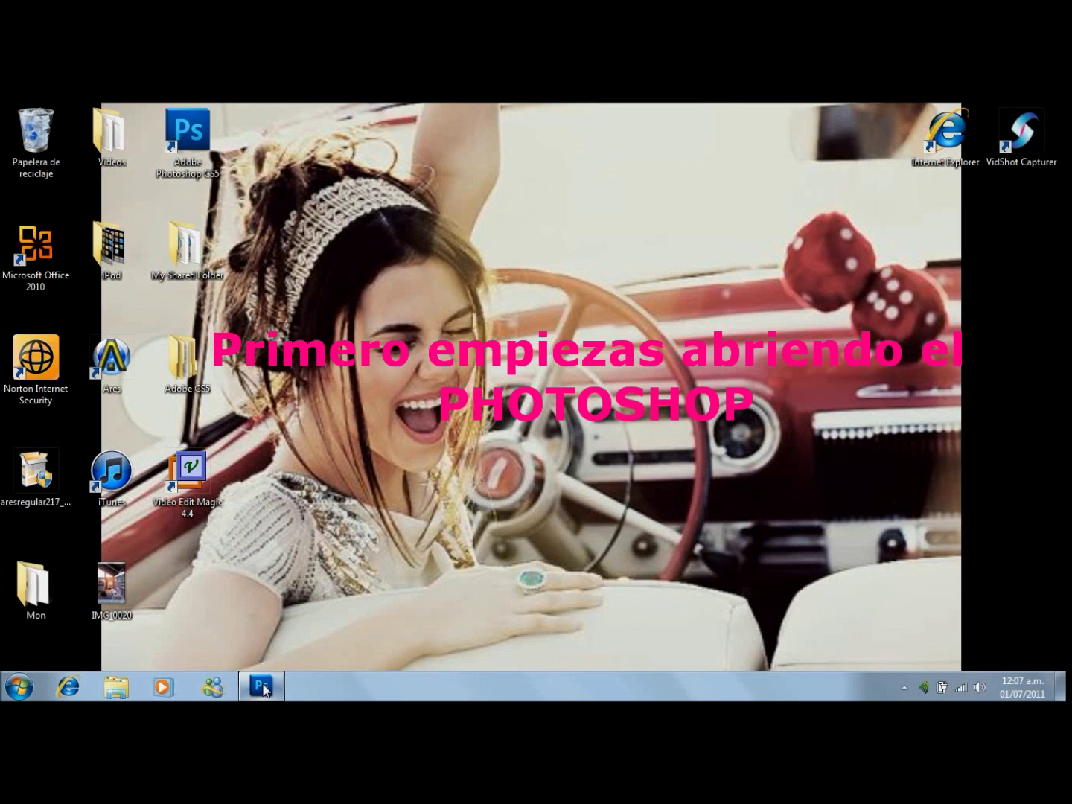
# Launch Photoshop CS5 from the Windows 7 taskbar
pyautogui.click(262, 686)
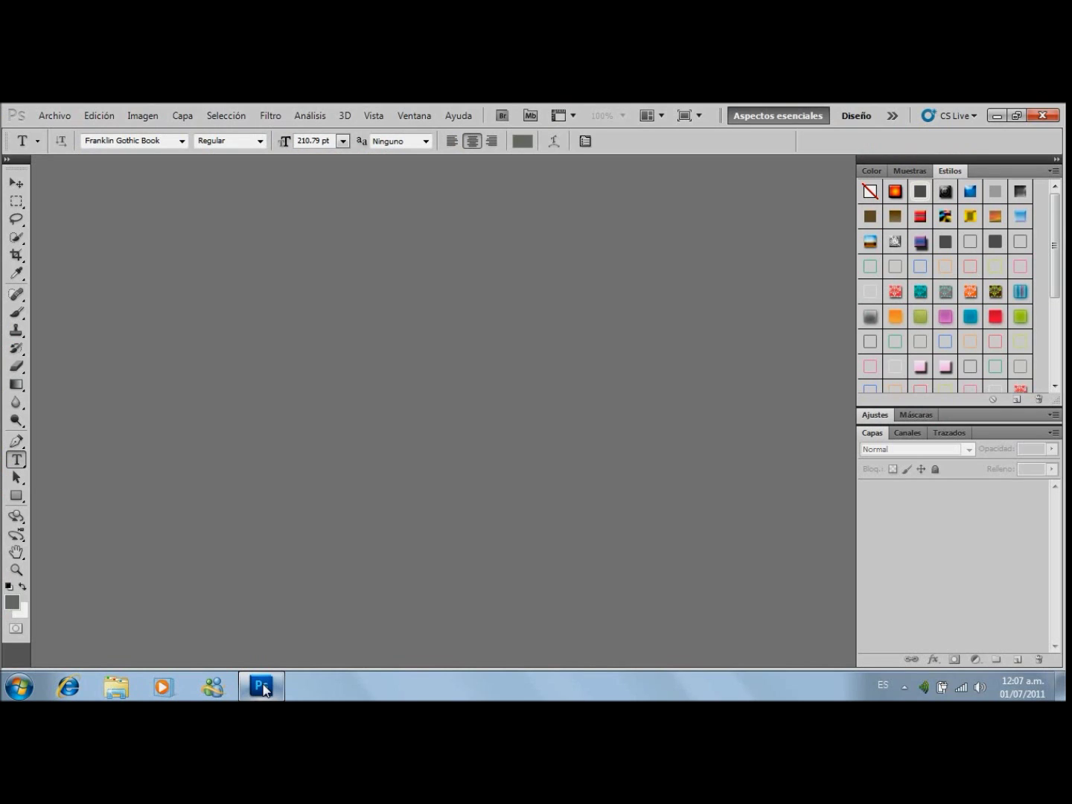
# In the Open dialog, browse to Bibliotecas > Imágenes > Demi Lovato
pyautogui.click(64, 120)
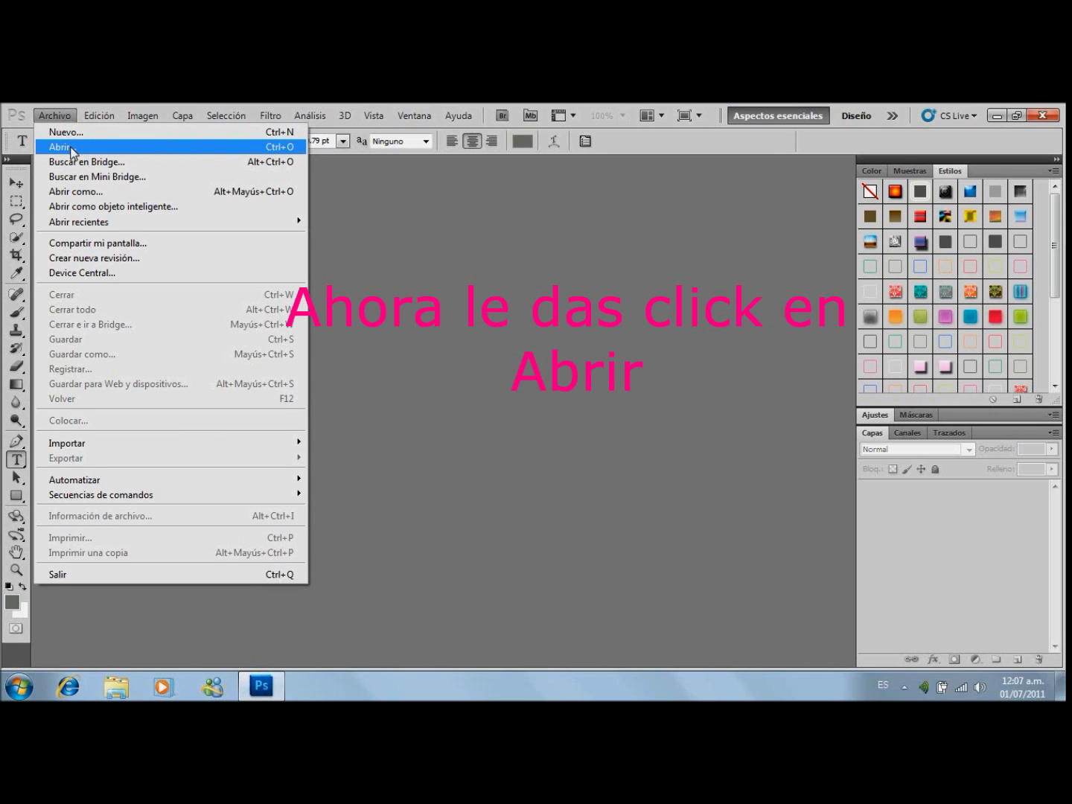
pyautogui.click(73, 149)
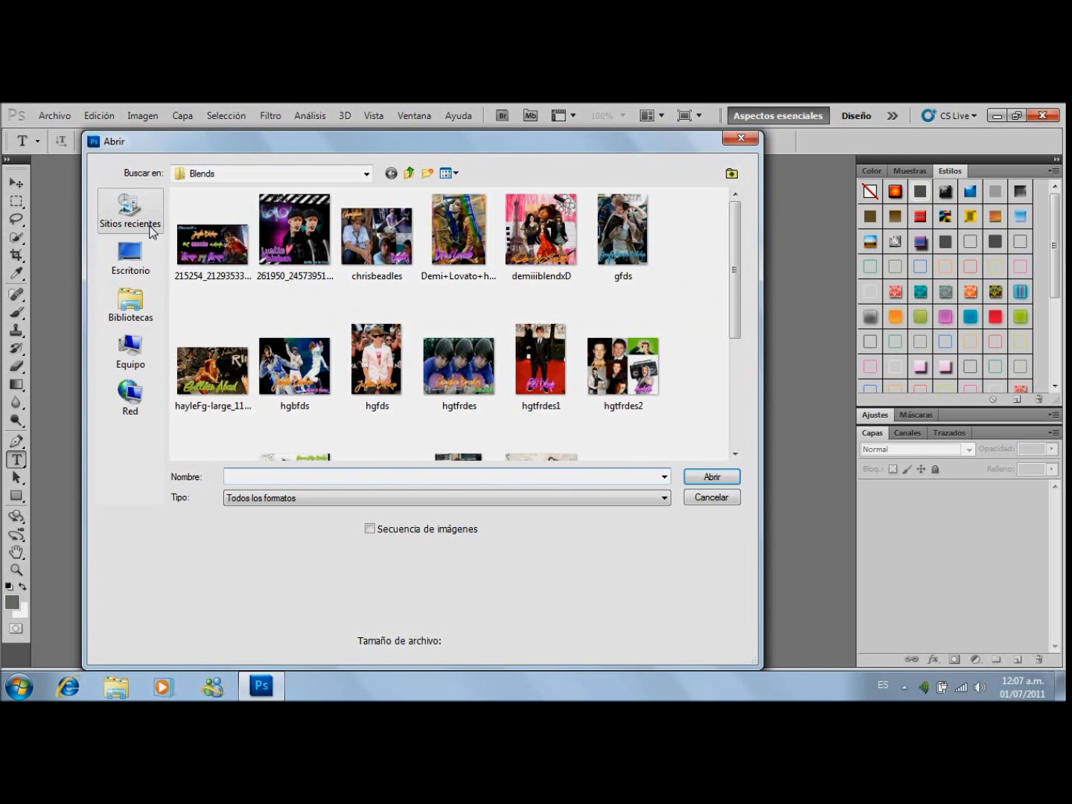
pyautogui.click(131, 304)
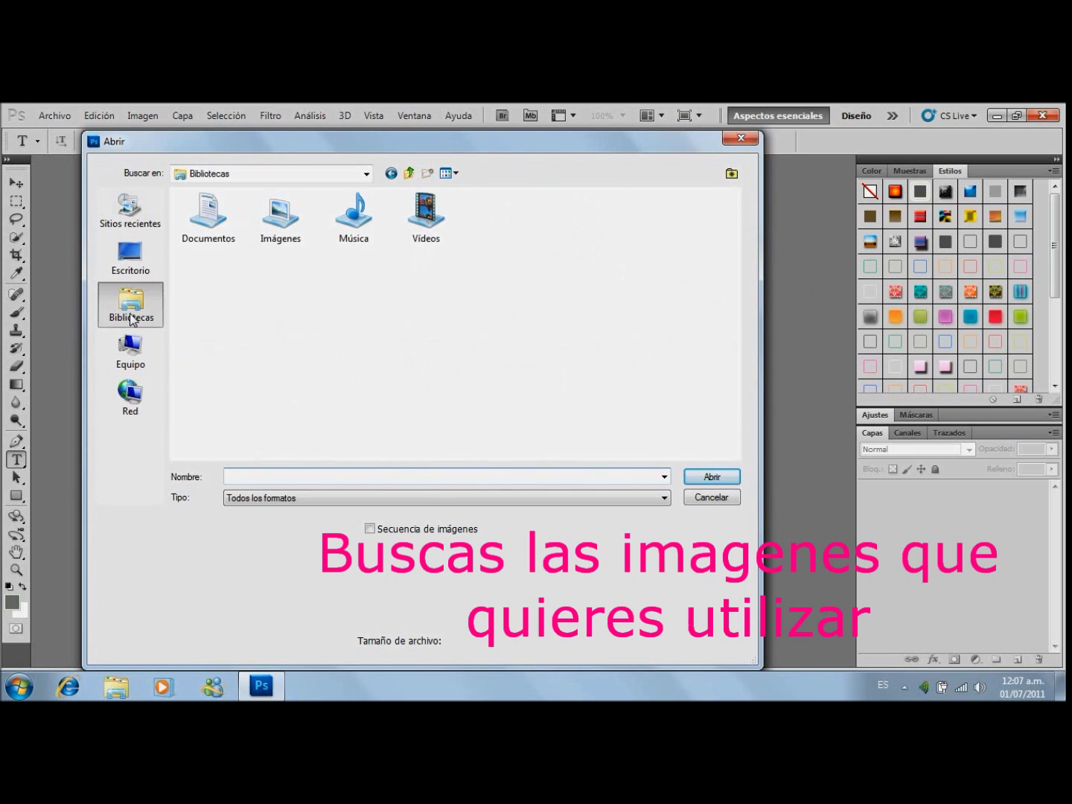
pyautogui.doubleClick(302, 227)
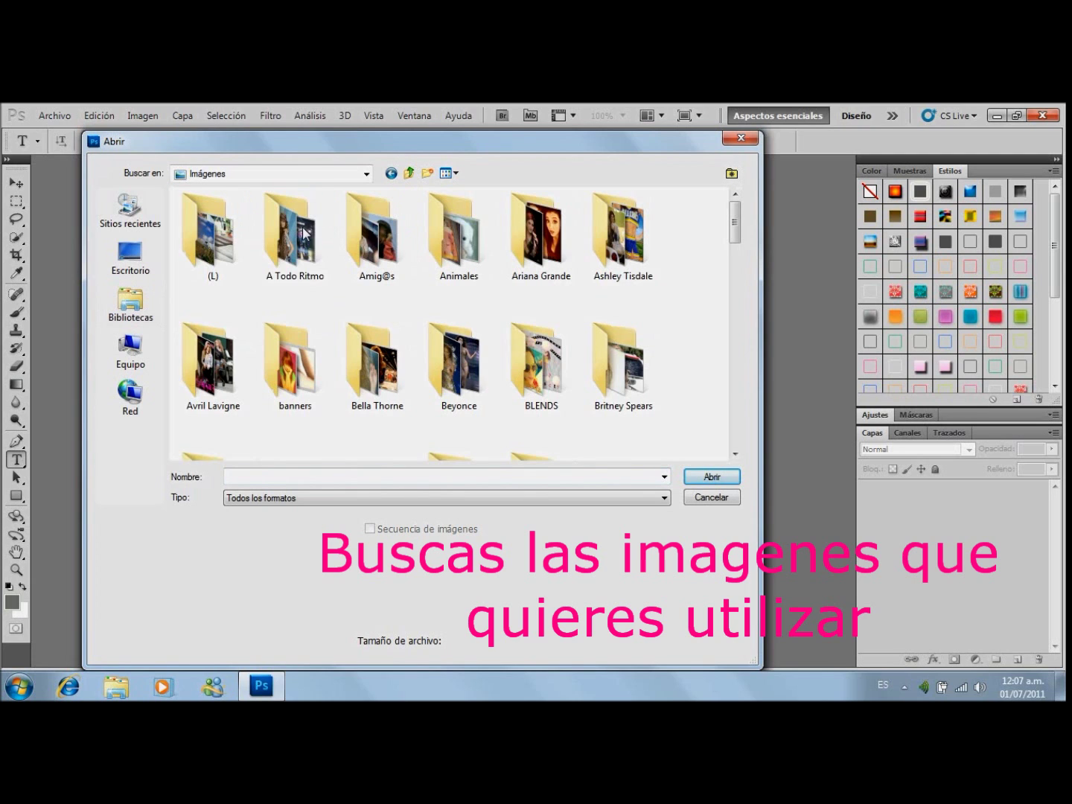
pyautogui.moveTo(735, 223); pyautogui.dragTo(738, 313)
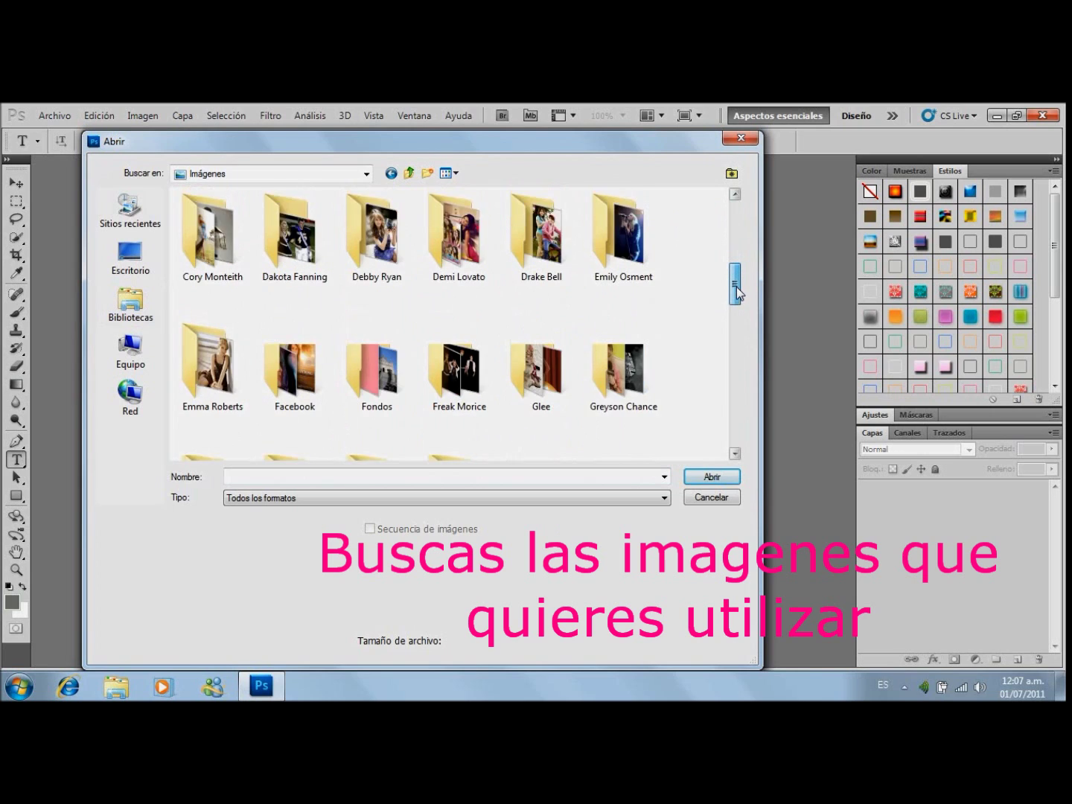
pyautogui.moveTo(736, 305); pyautogui.dragTo(737, 274)
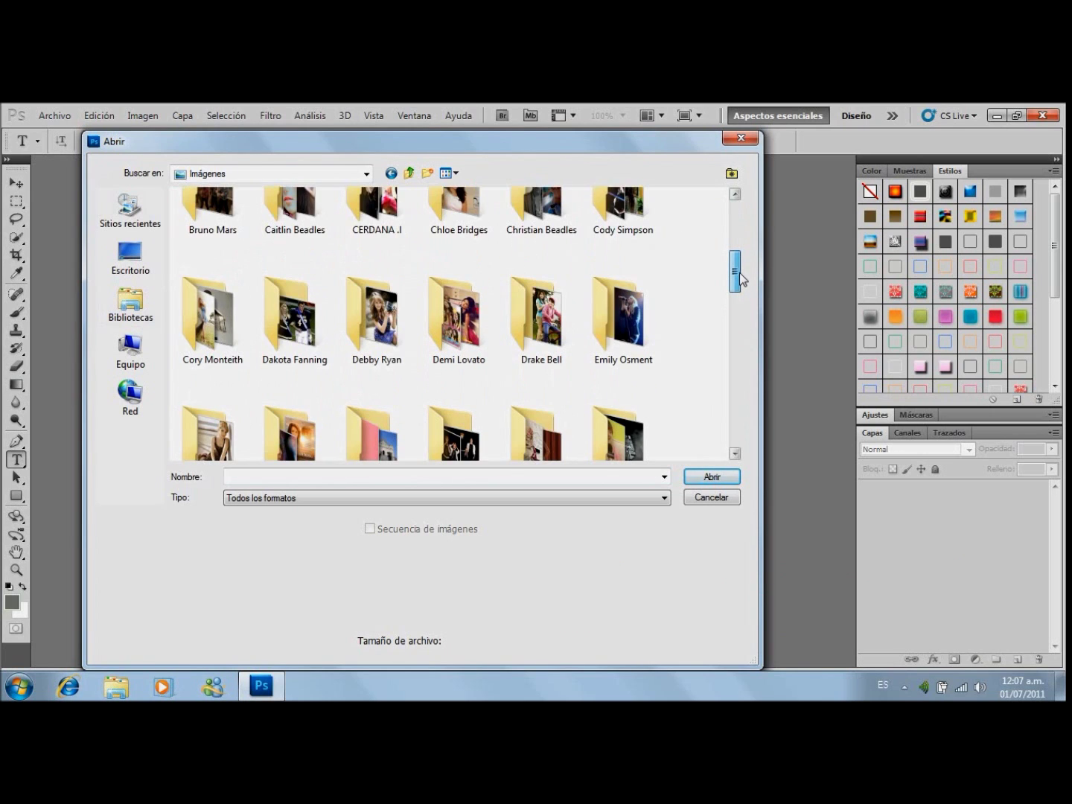
pyautogui.click(458, 331)
pyautogui.doubleClick(458, 331)
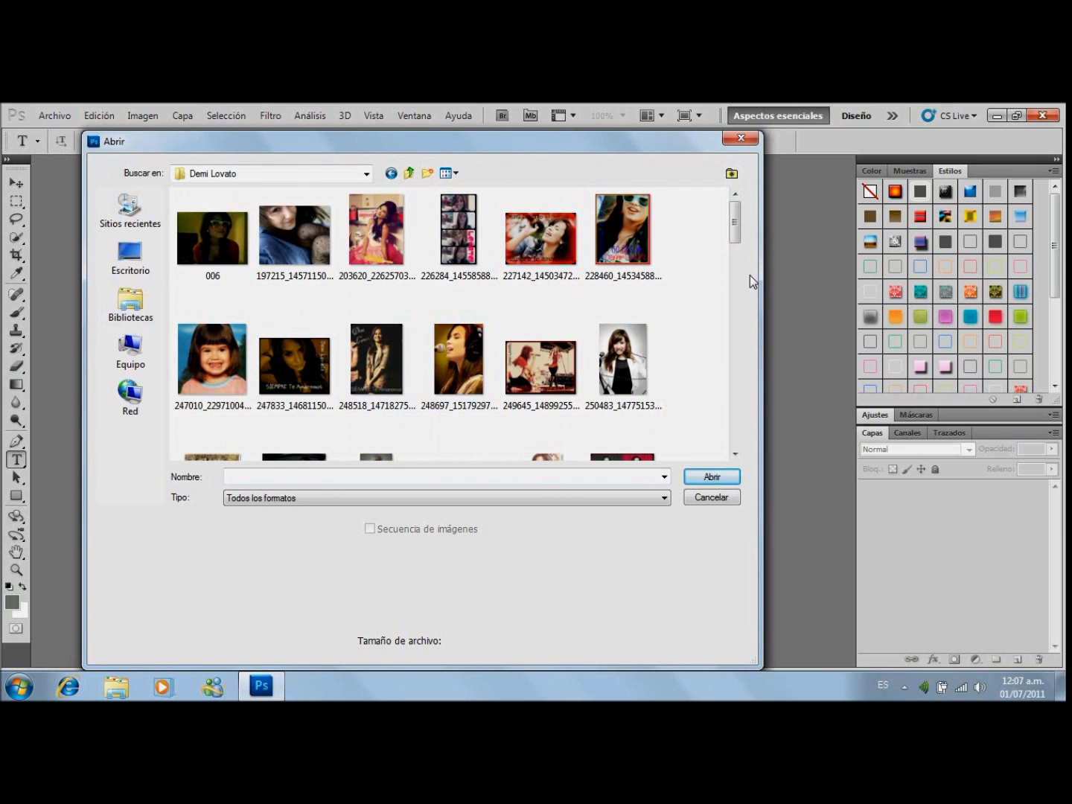
# Select and open the imagesCAUNUA3H photo from that folder
pyautogui.moveTo(737, 218); pyautogui.dragTo(739, 318)
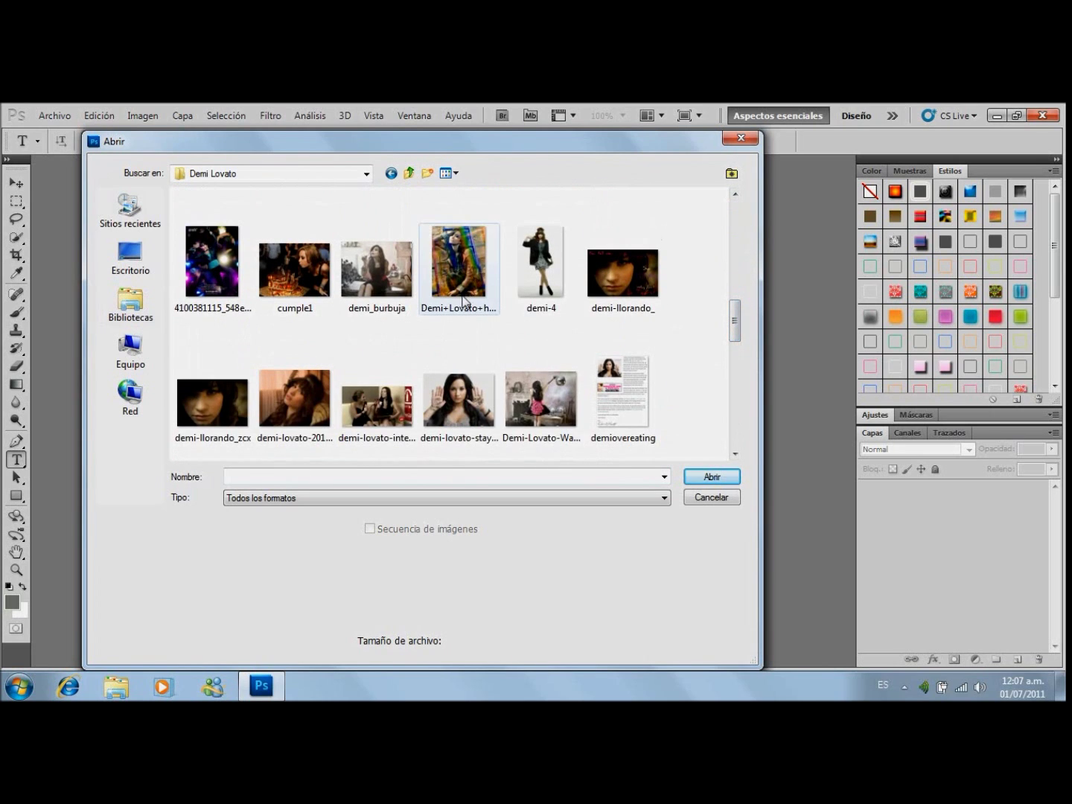
pyautogui.click(536, 290)
pyautogui.moveTo(735, 335); pyautogui.dragTo(735, 409)
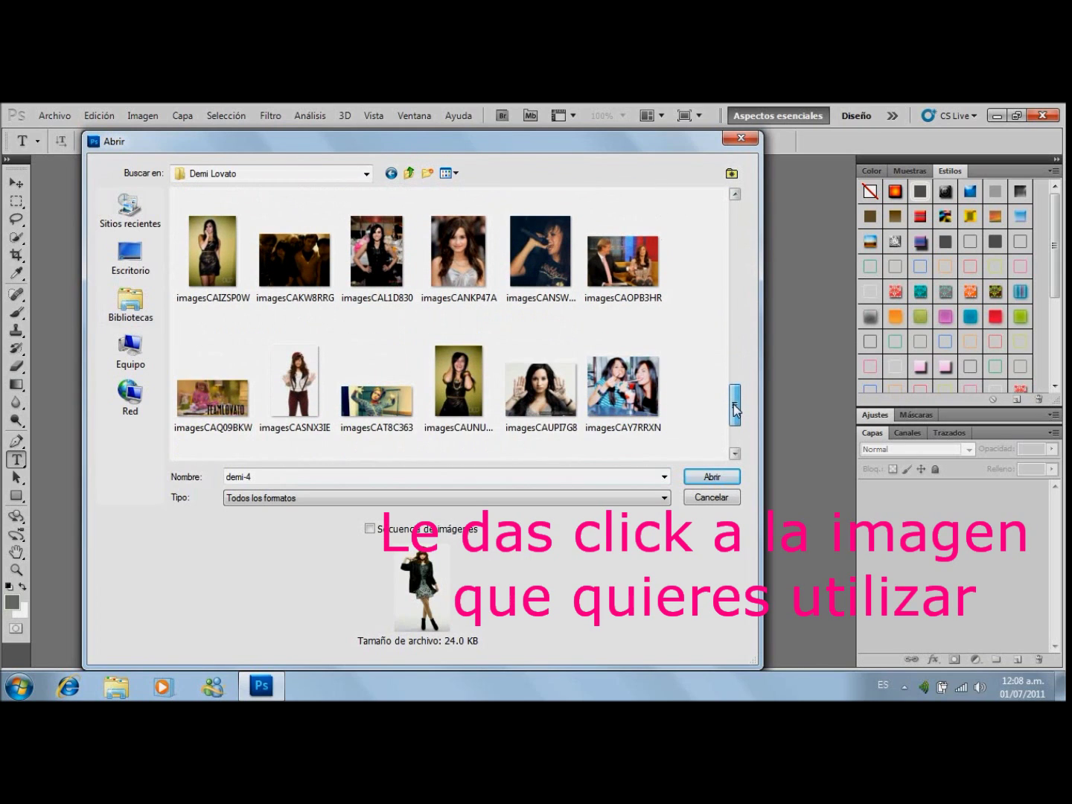
pyautogui.click(447, 382)
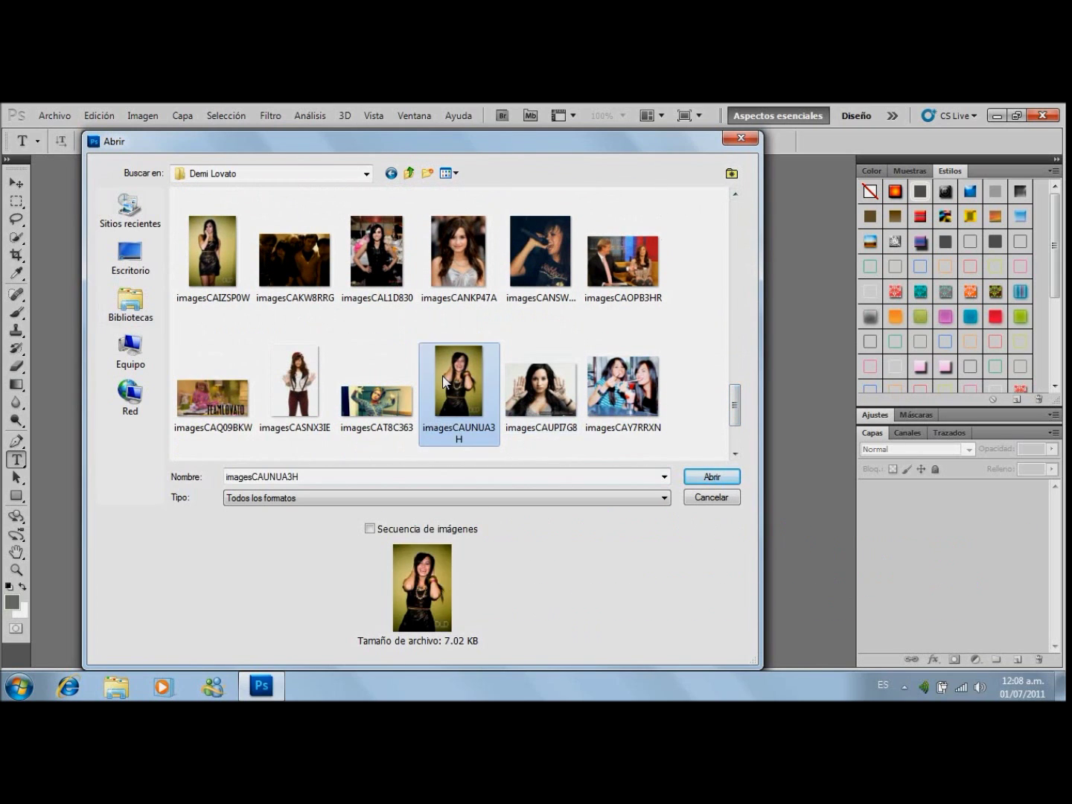
pyautogui.click(709, 477)
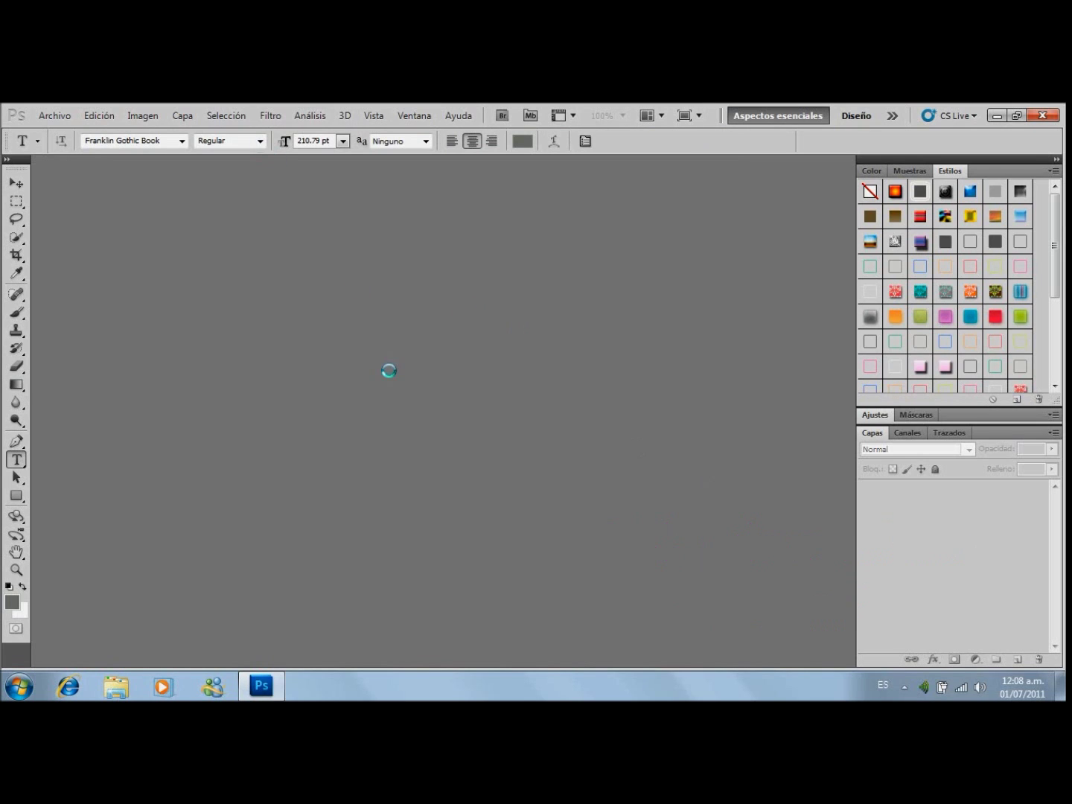
# Dismiss the missing-profile prompts and open imagesCAIZSP0W as a second document
pyautogui.click(594, 389)
pyautogui.press('t')
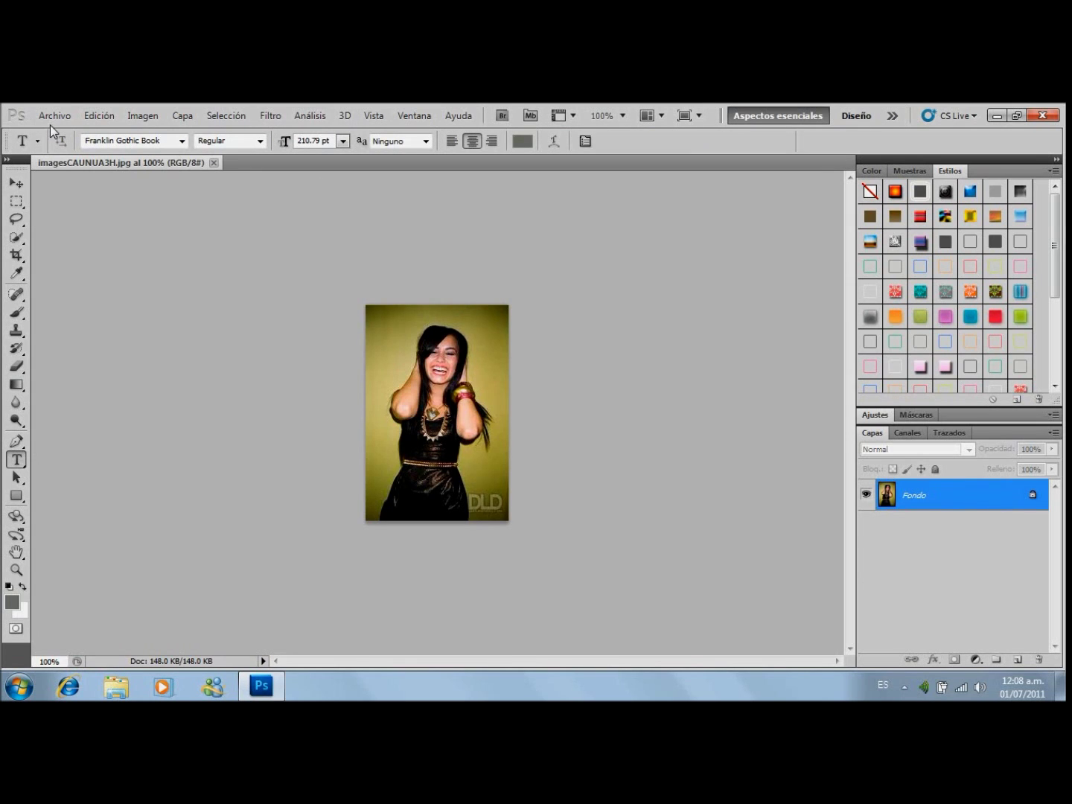
pyautogui.click(54, 116)
pyautogui.click(61, 143)
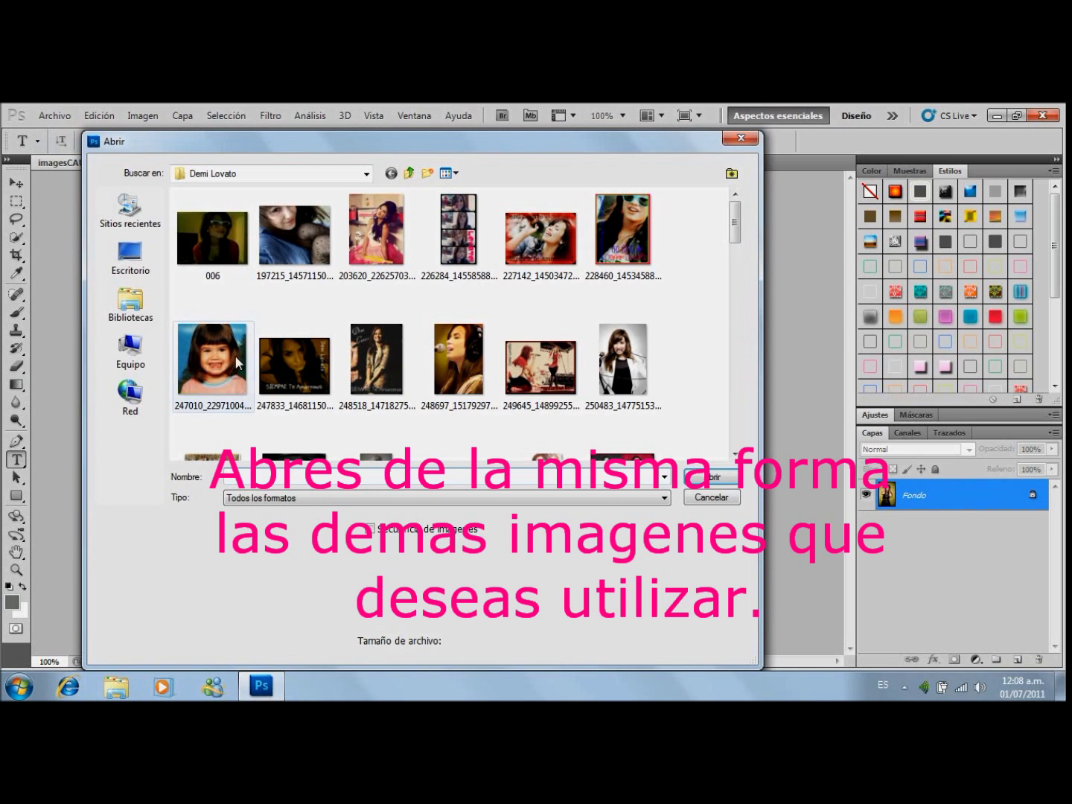
pyautogui.moveTo(735, 226); pyautogui.dragTo(735, 414)
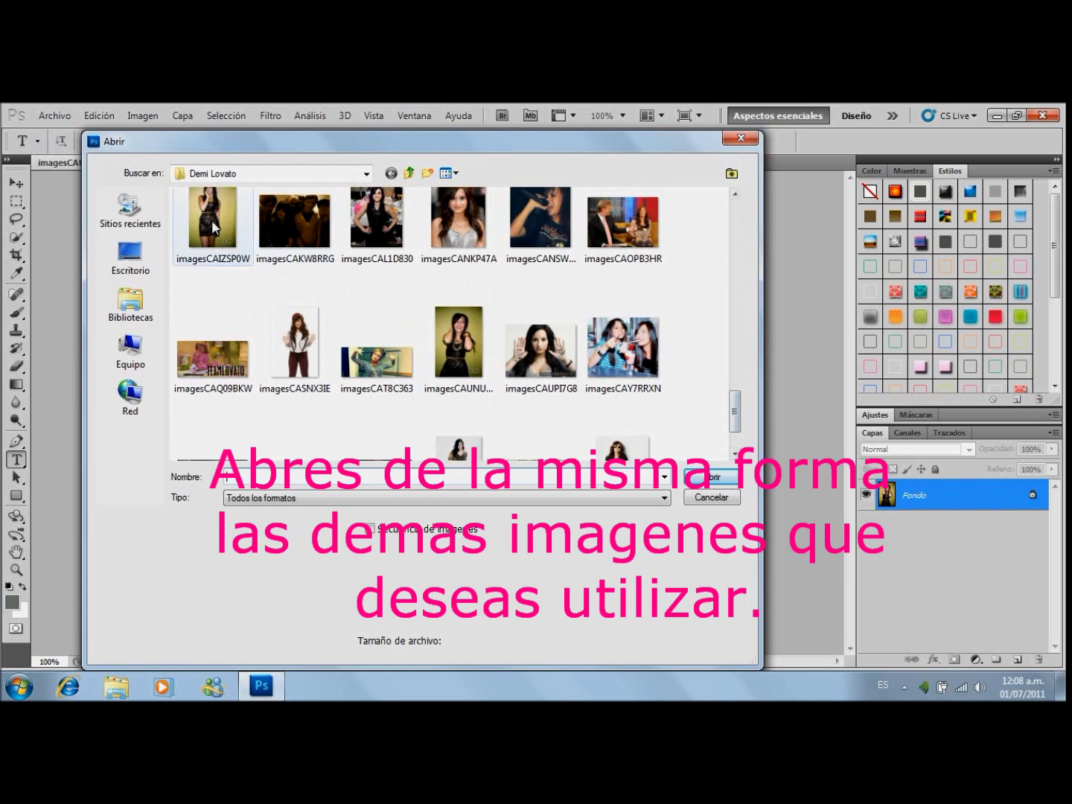
pyautogui.doubleClick(213, 227)
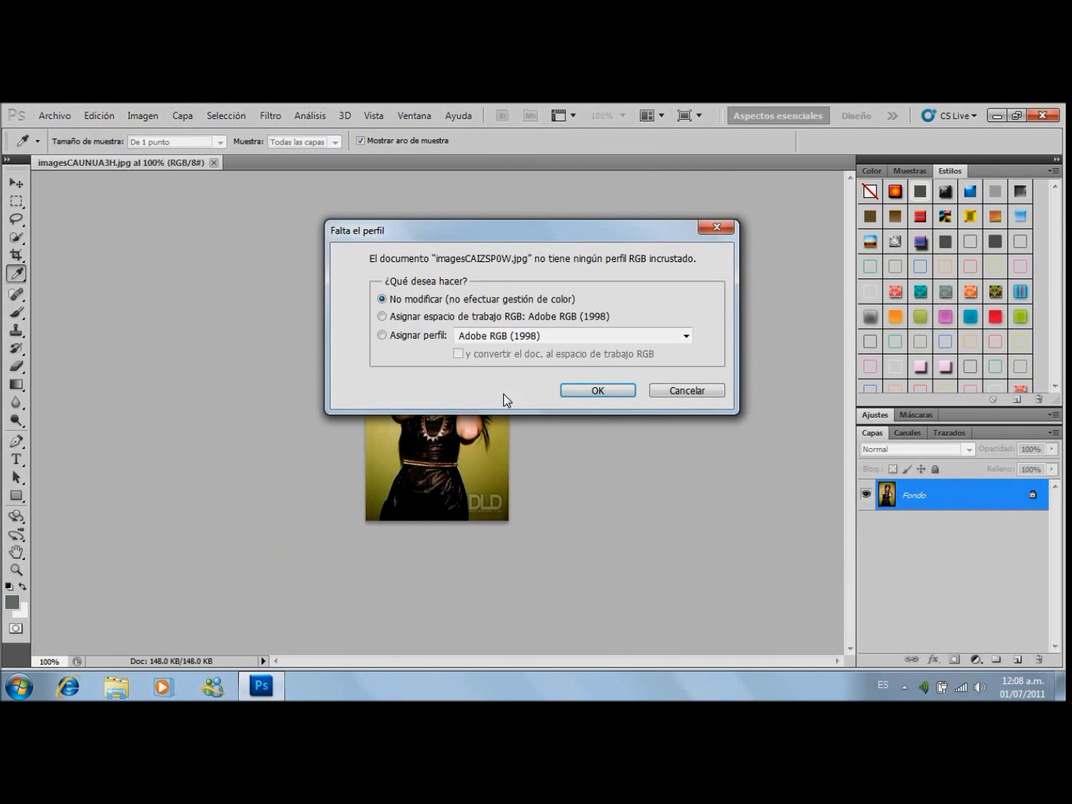
pyautogui.click(585, 394)
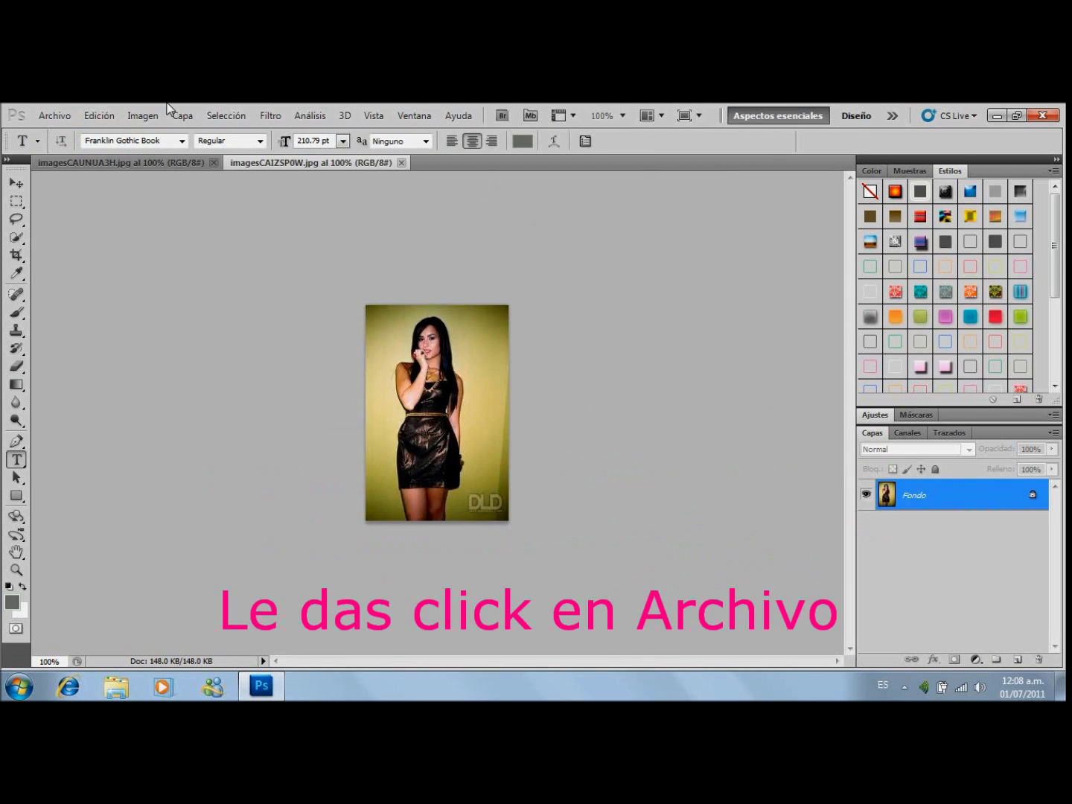
# Create a new white-background document of 1000 × 1000 pixels at 72 resolution
pyautogui.click(58, 116)
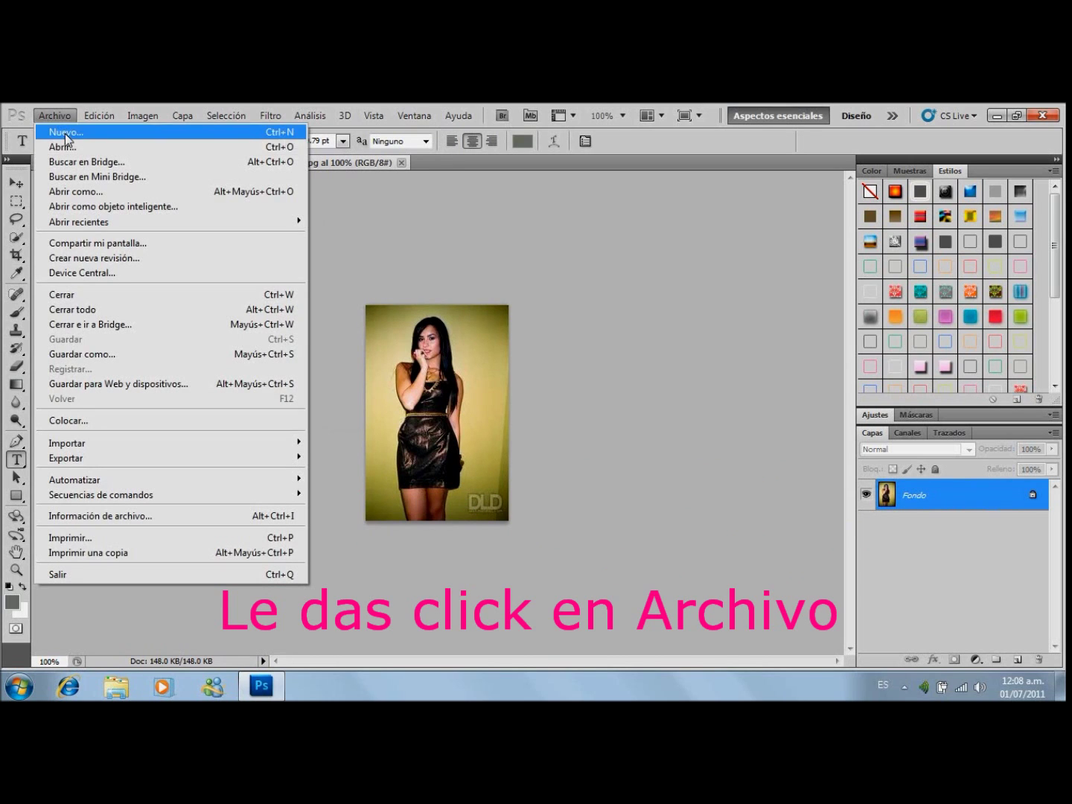
pyautogui.click(70, 148)
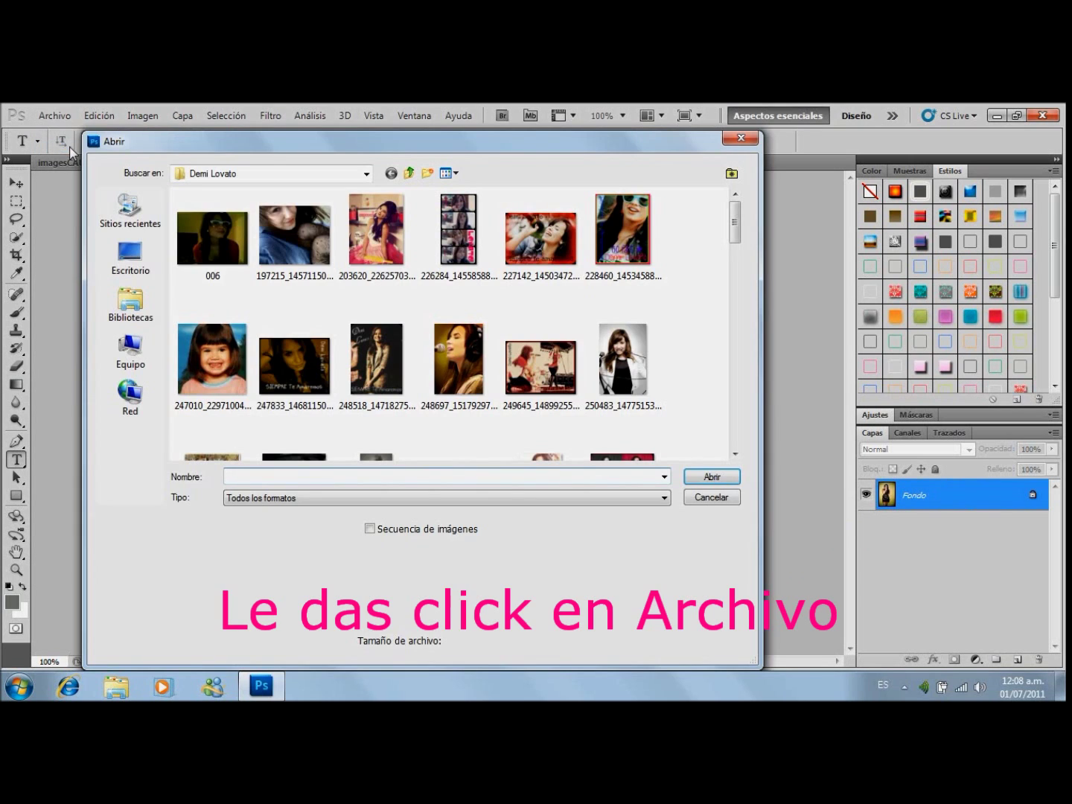
pyautogui.click(701, 506)
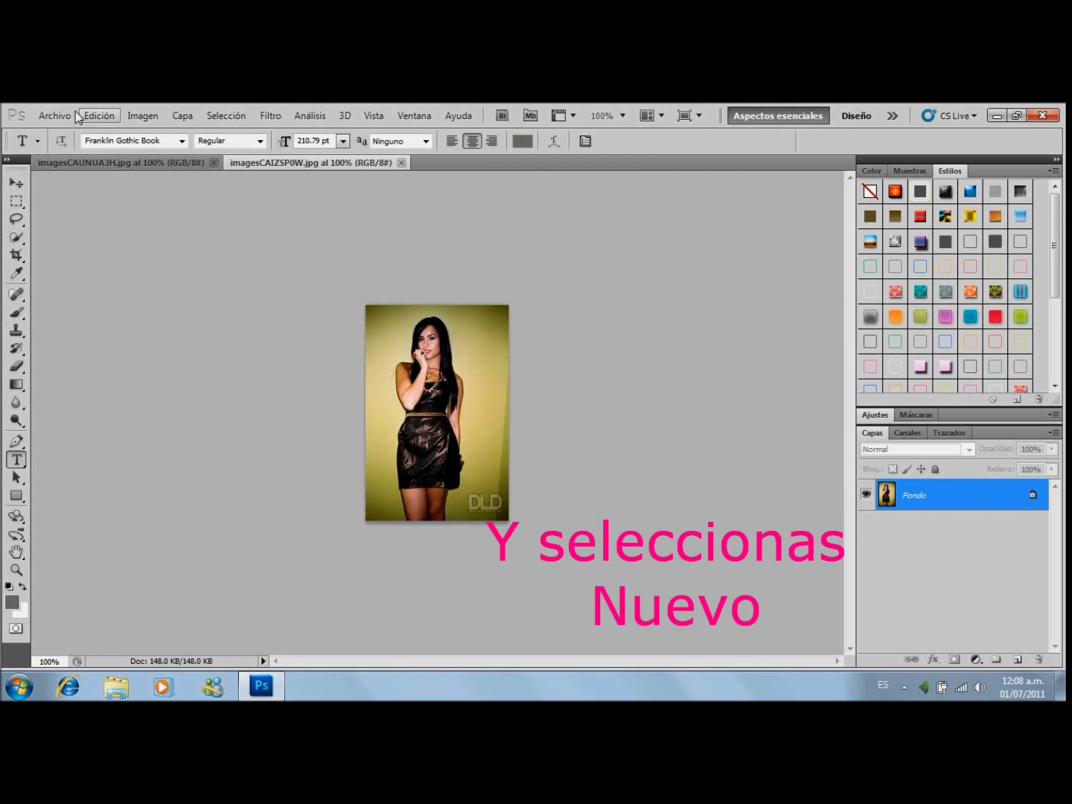
pyautogui.click(56, 115)
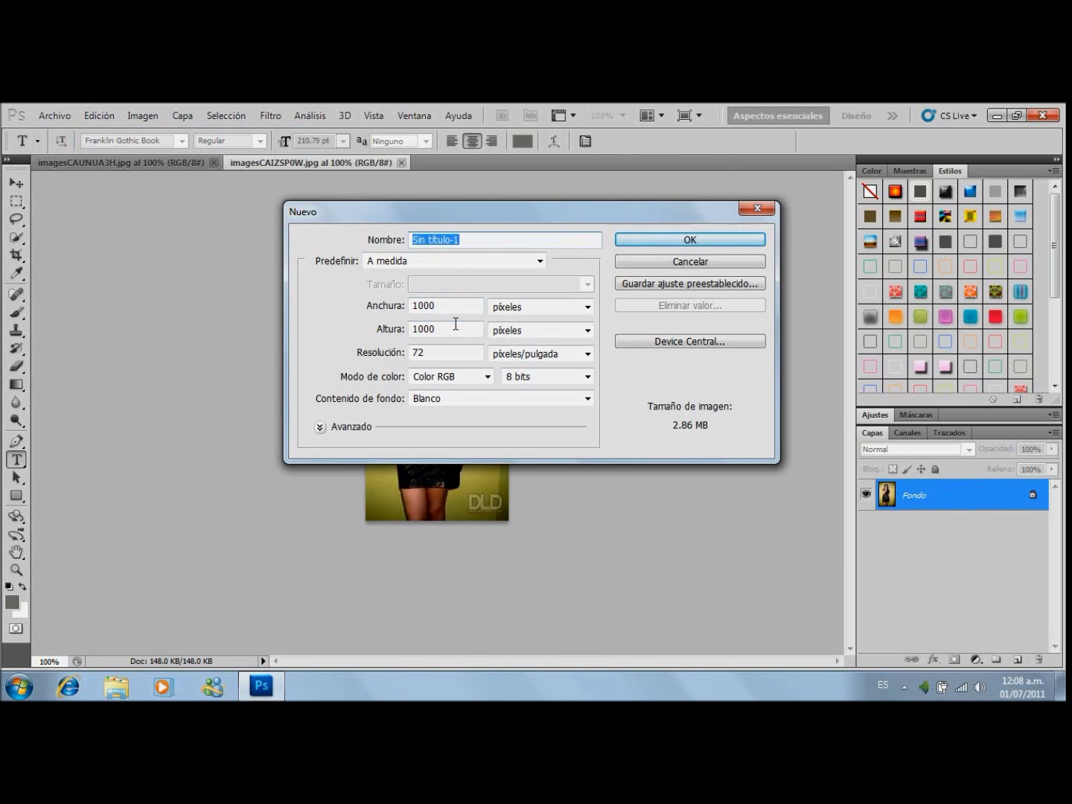
pyautogui.click(446, 307)
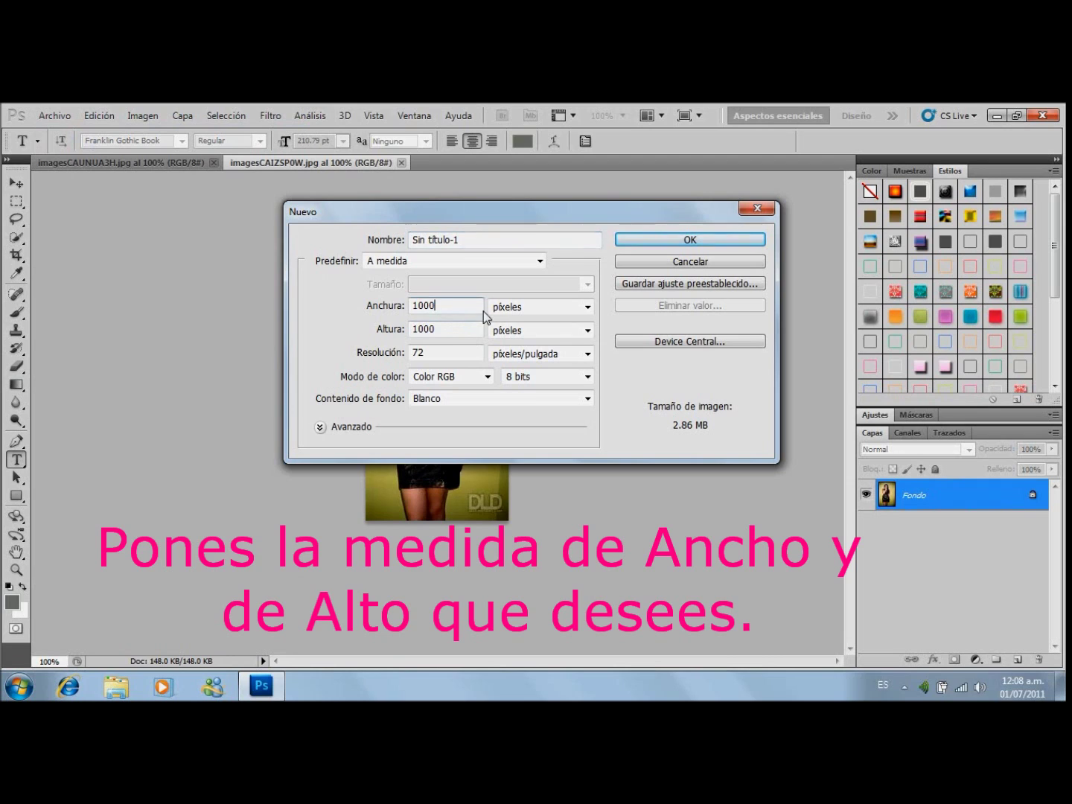
pyautogui.click(586, 308)
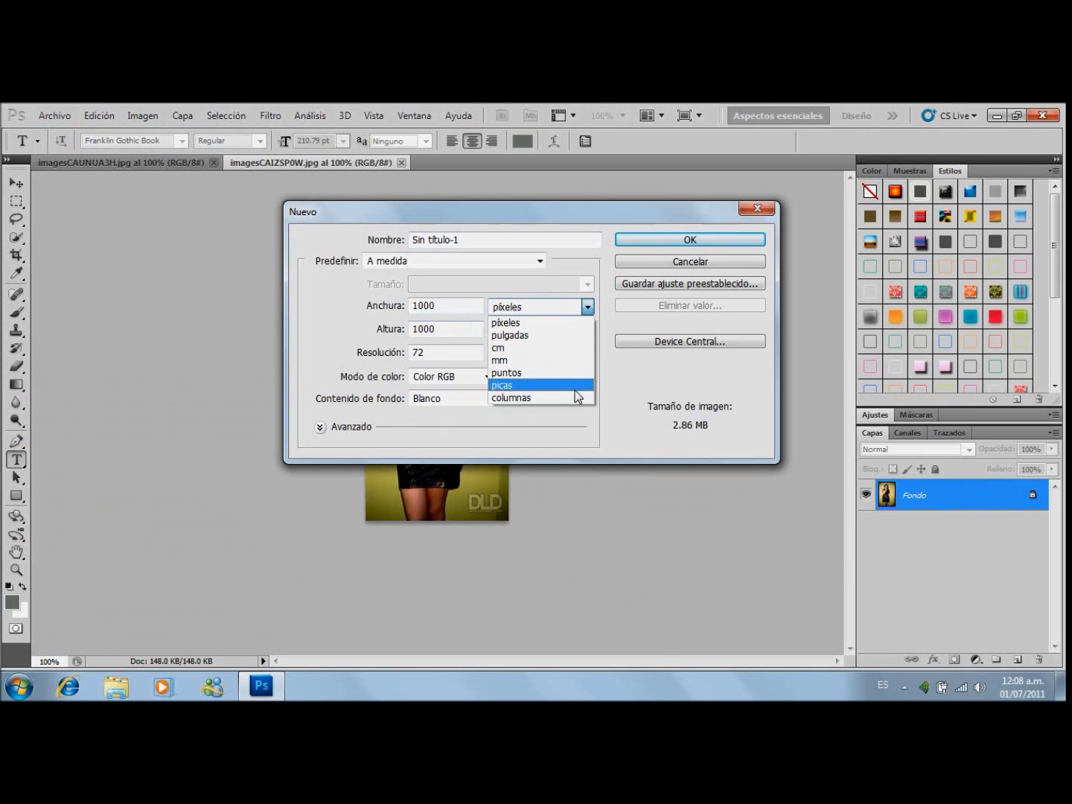
pyautogui.click(565, 318)
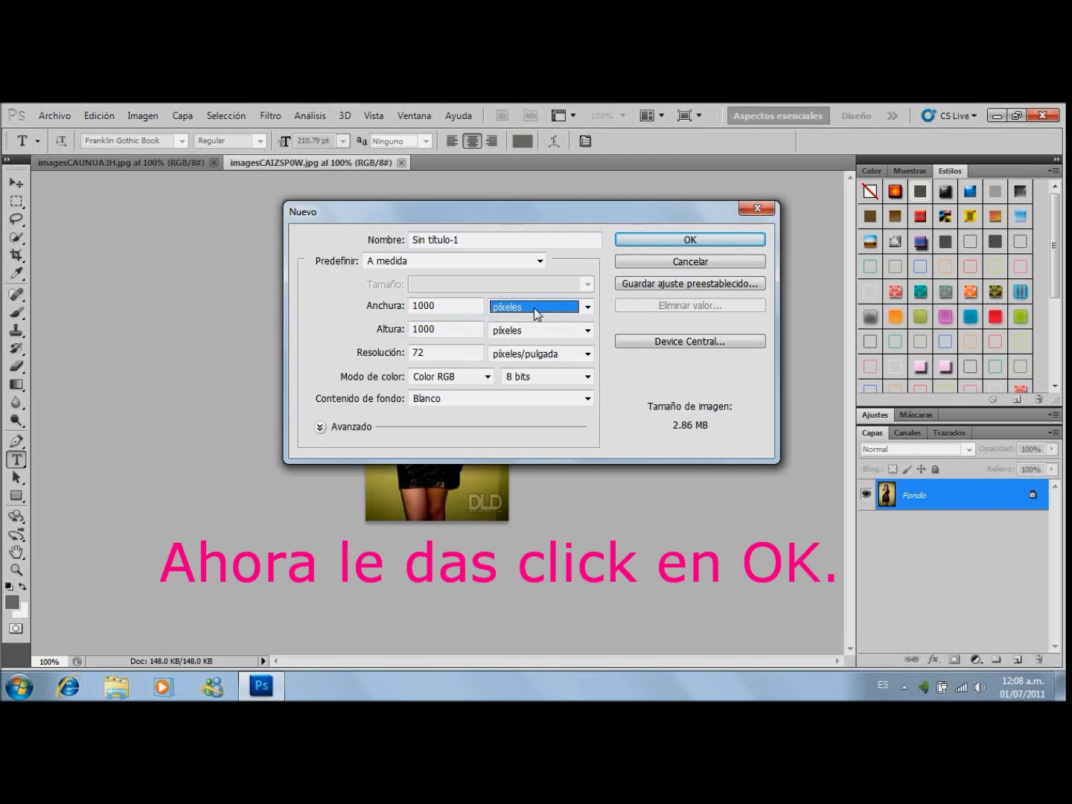
pyautogui.click(666, 244)
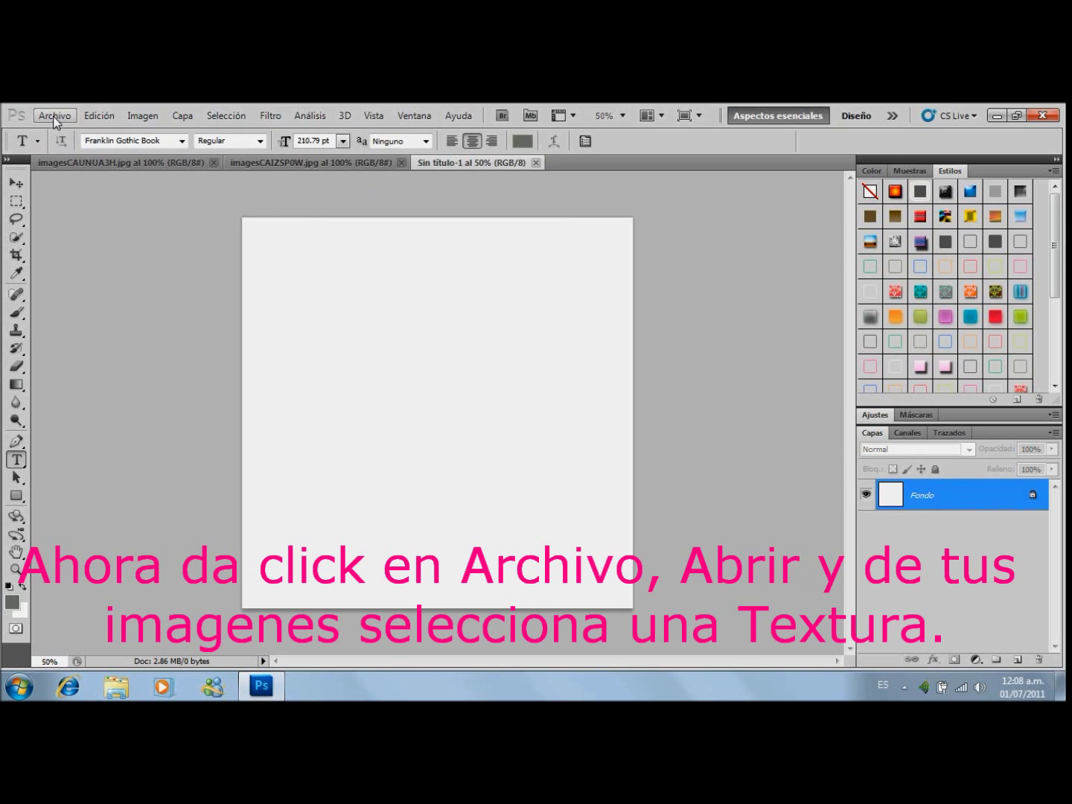
# In the Open dialog, browse to Bibliotecas > Imágenes > Texturas
pyautogui.click(55, 117)
pyautogui.click(64, 146)
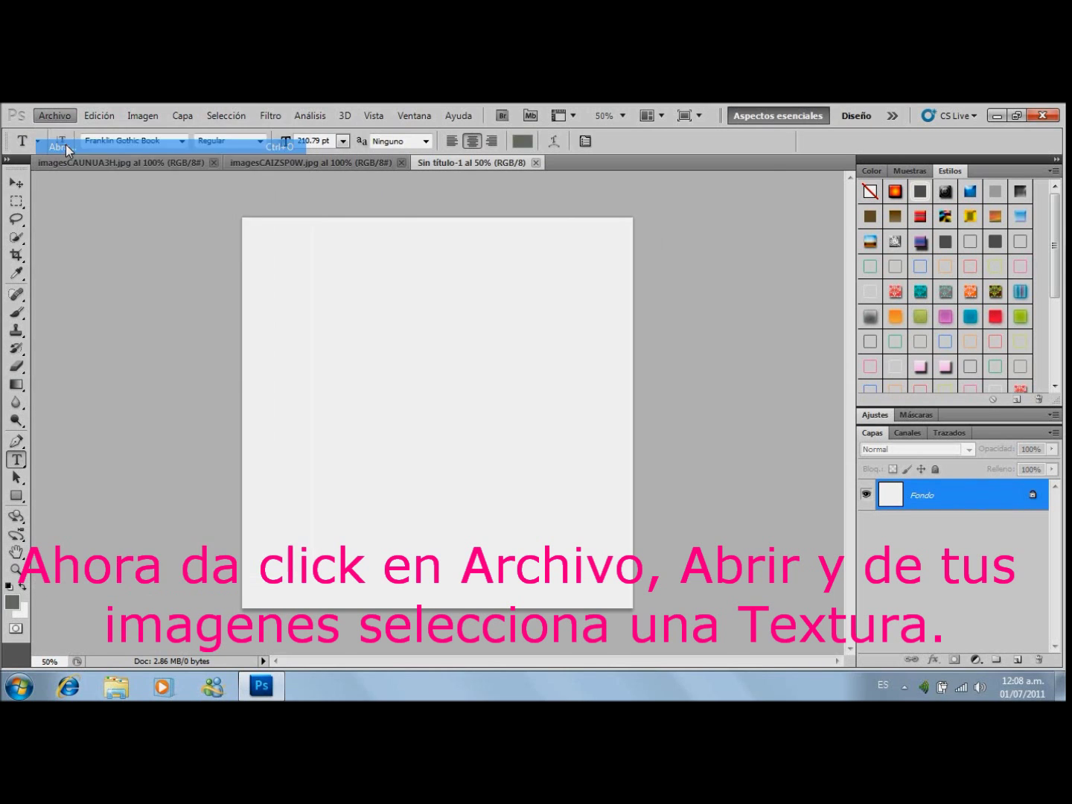
pyautogui.click(133, 310)
pyautogui.click(304, 228)
pyautogui.doubleClick(305, 228)
pyautogui.moveTo(737, 236); pyautogui.dragTo(748, 456)
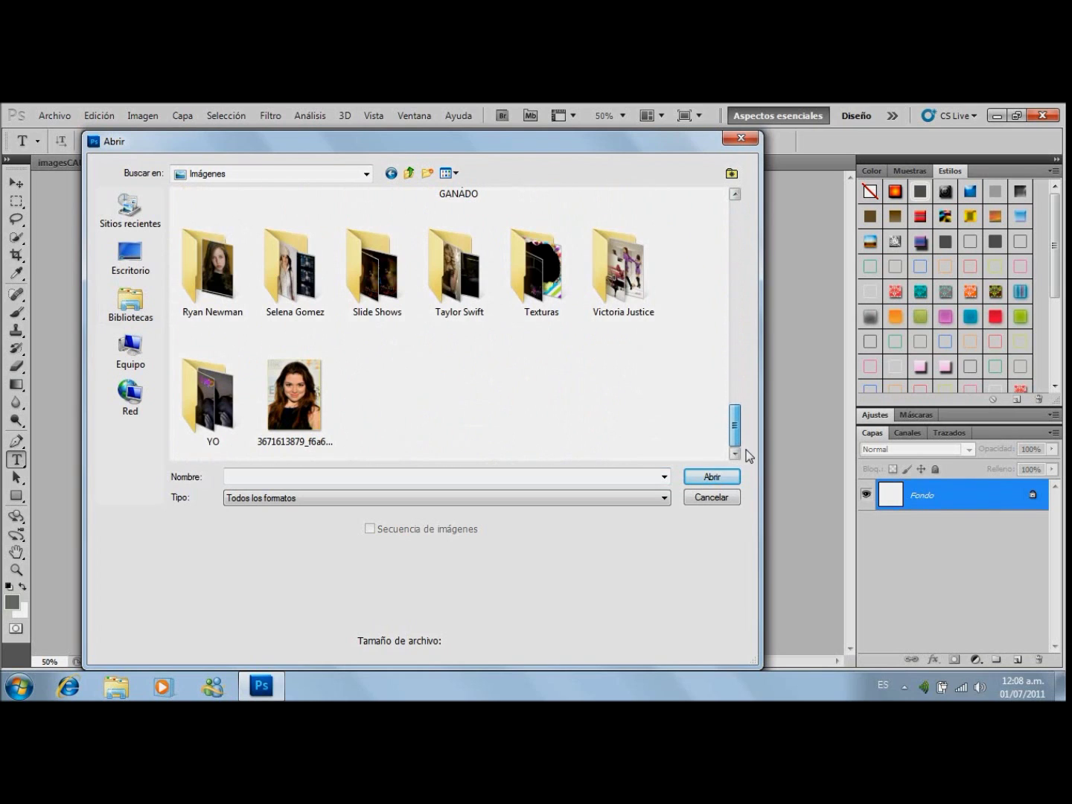
pyautogui.click(568, 304)
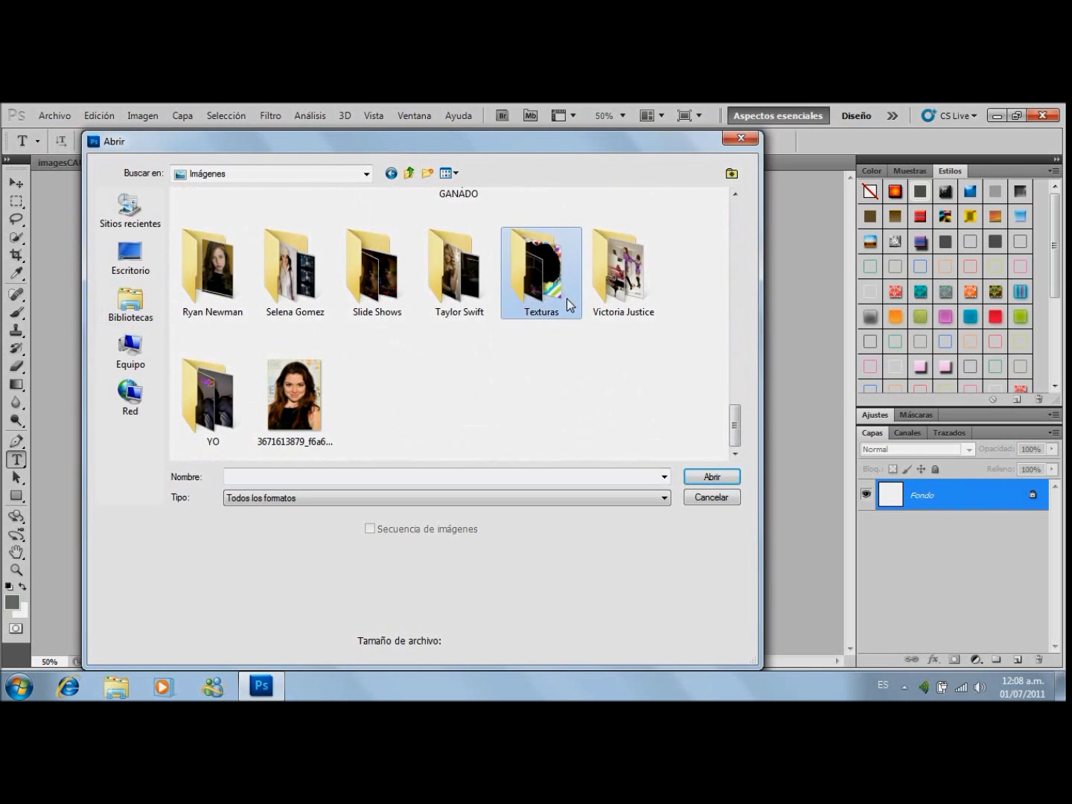
pyautogui.doubleClick(568, 304)
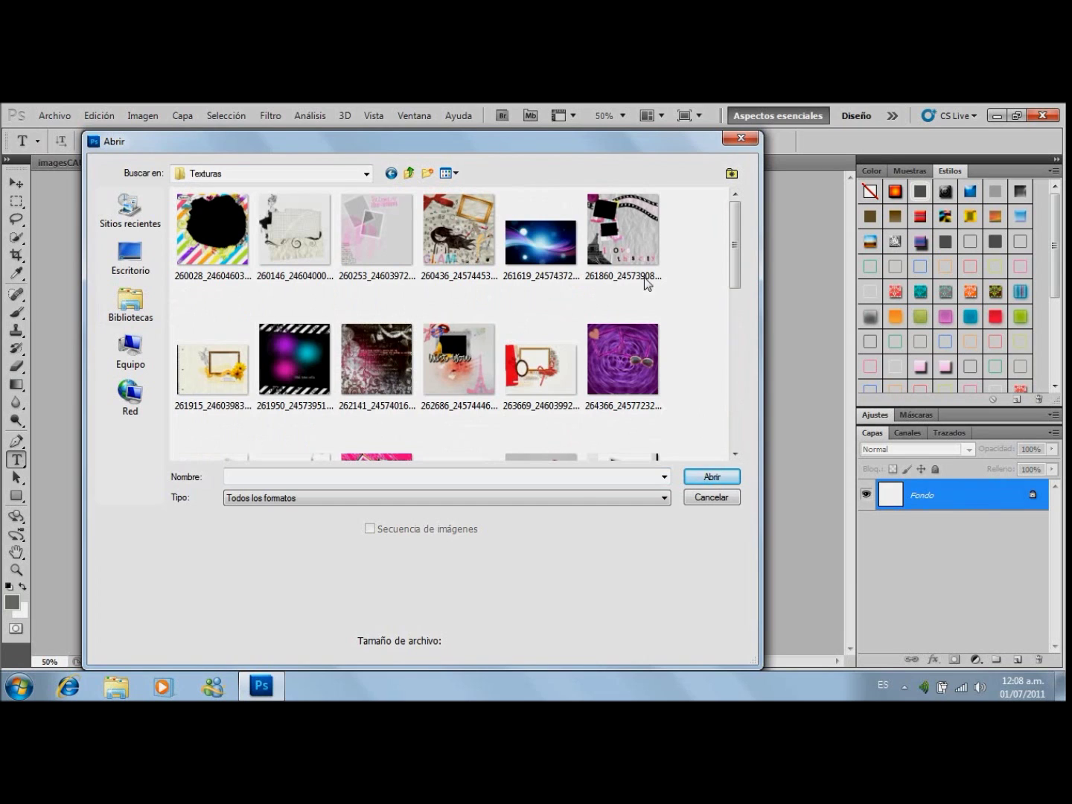
# Open the pink 264760 polaroid texture image
pyautogui.moveTo(732, 239)
pyautogui.mouseDown()
pyautogui.moveTo(758, 405)
pyautogui.moveTo(737, 305)
pyautogui.mouseUp()
pyautogui.click(374, 278)
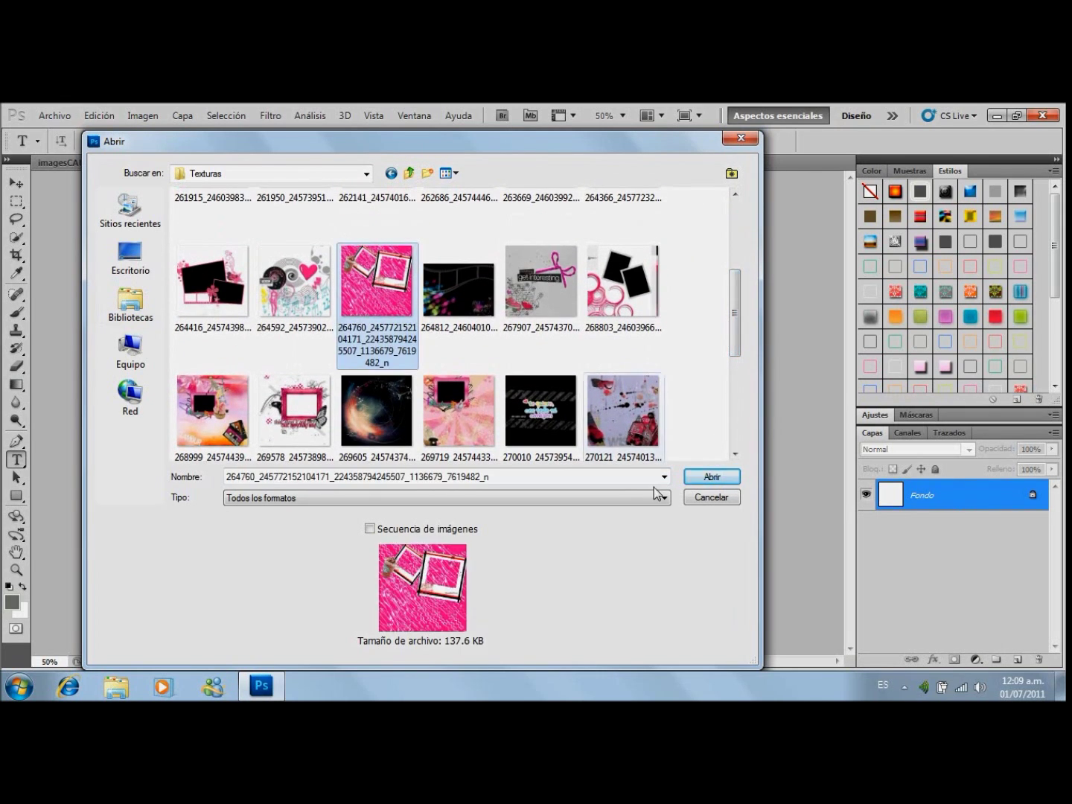
pyautogui.click(720, 478)
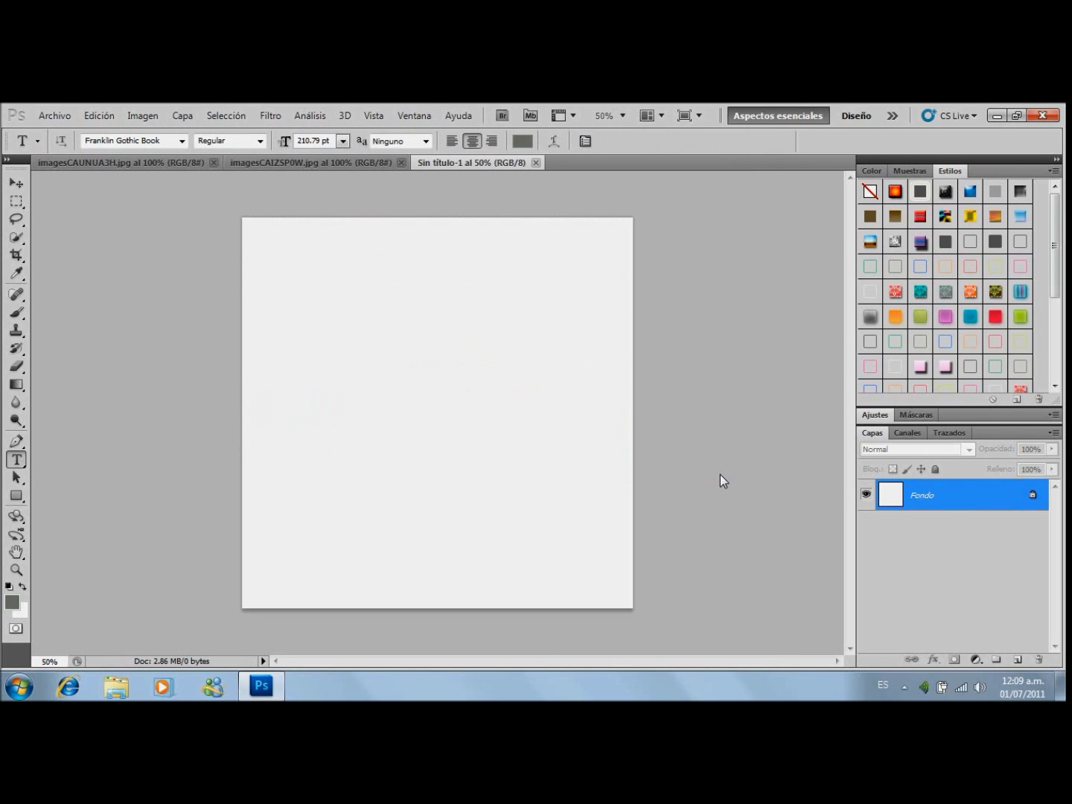
# Copy the pink texture onto Sin título-1 as Capa 1 and close the texture document
pyautogui.click(562, 421)
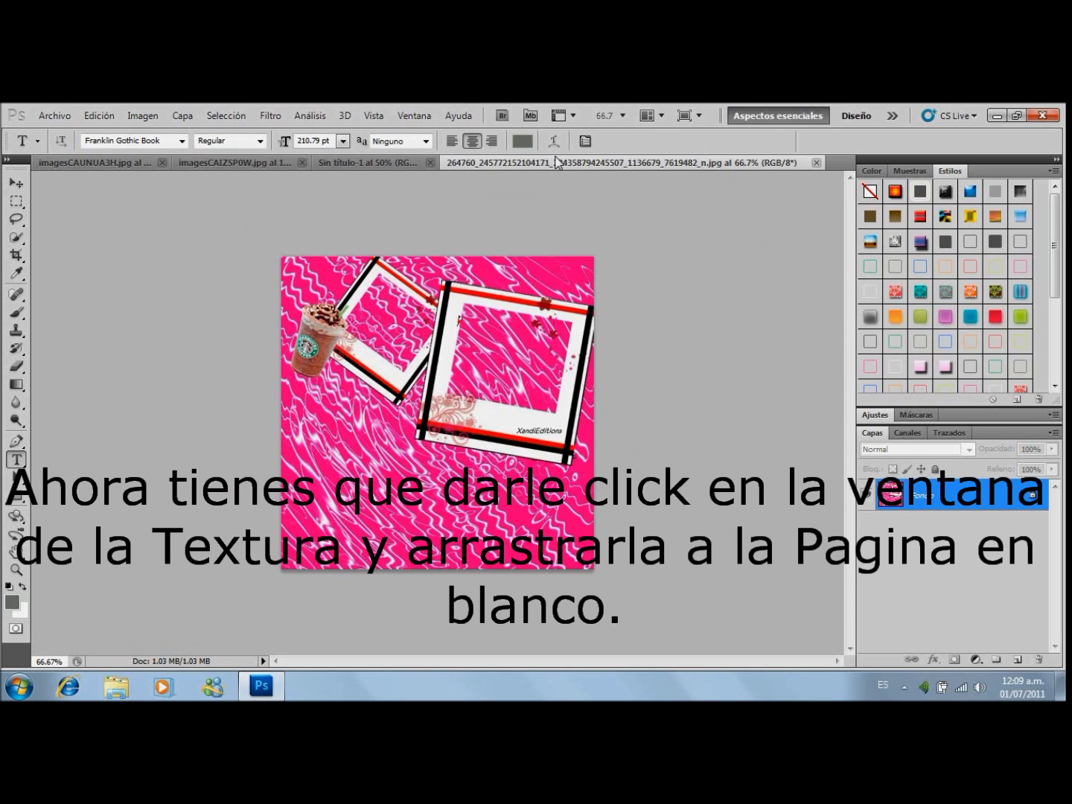
pyautogui.moveTo(559, 168); pyautogui.dragTo(318, 236)
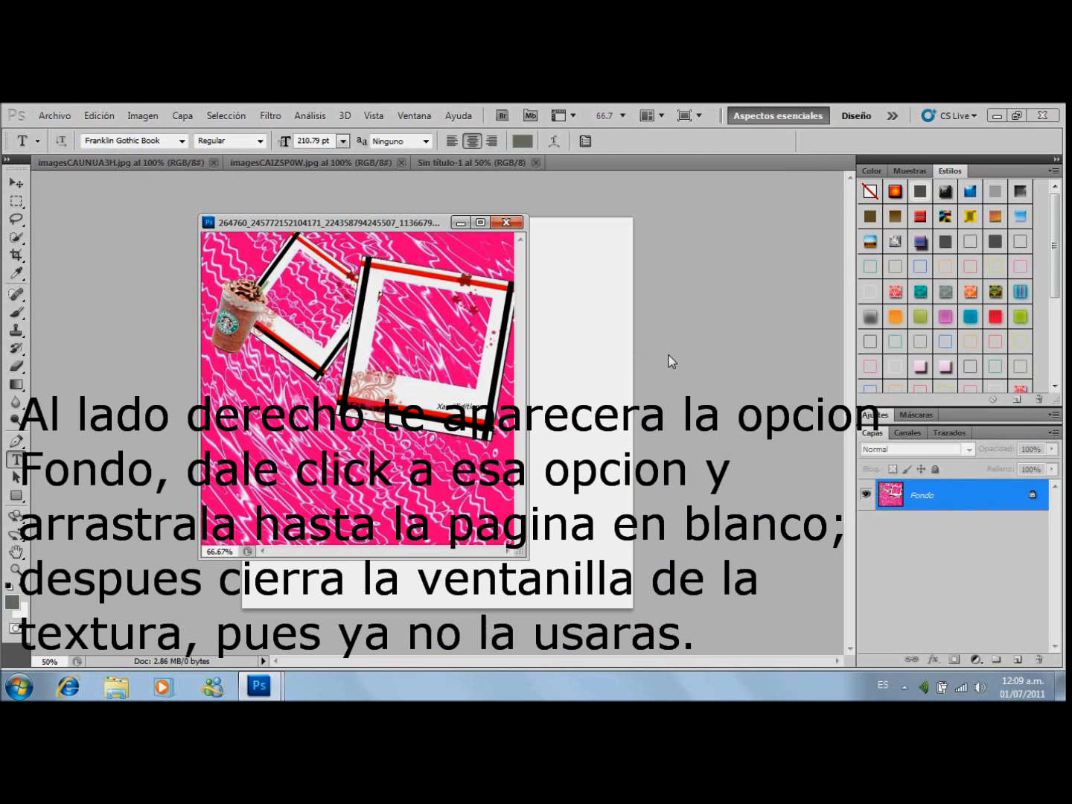
pyautogui.moveTo(908, 492); pyautogui.dragTo(619, 279)
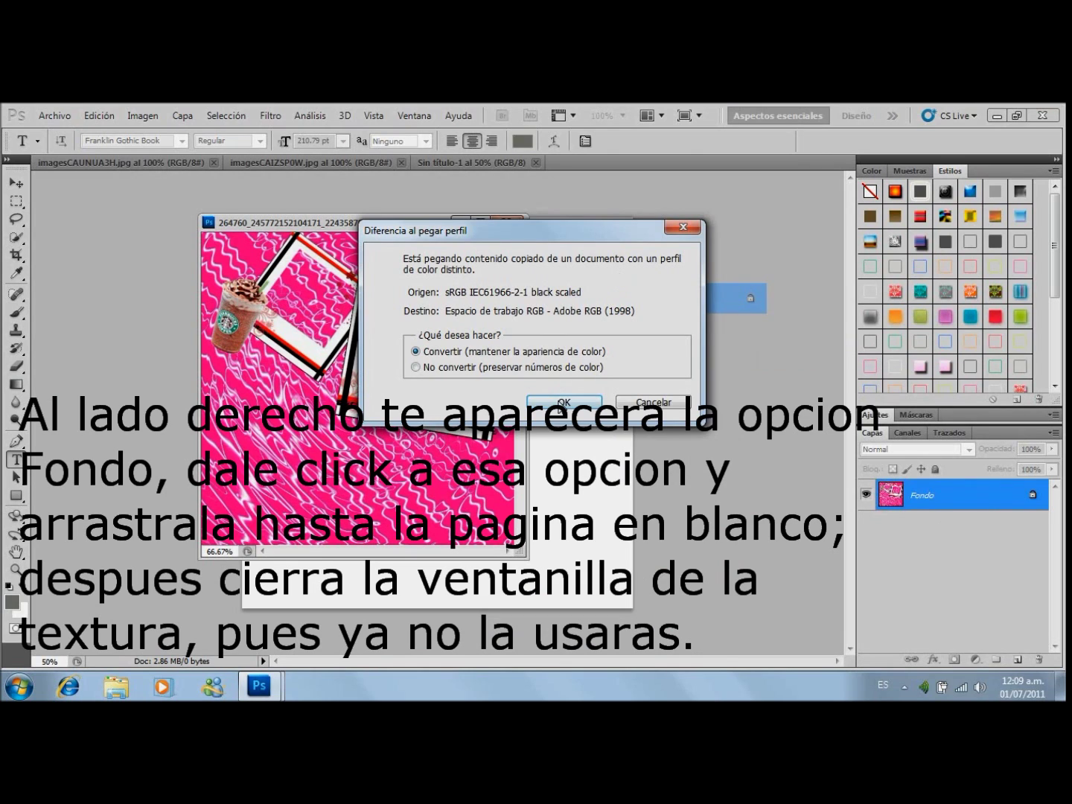
pyautogui.click(563, 402)
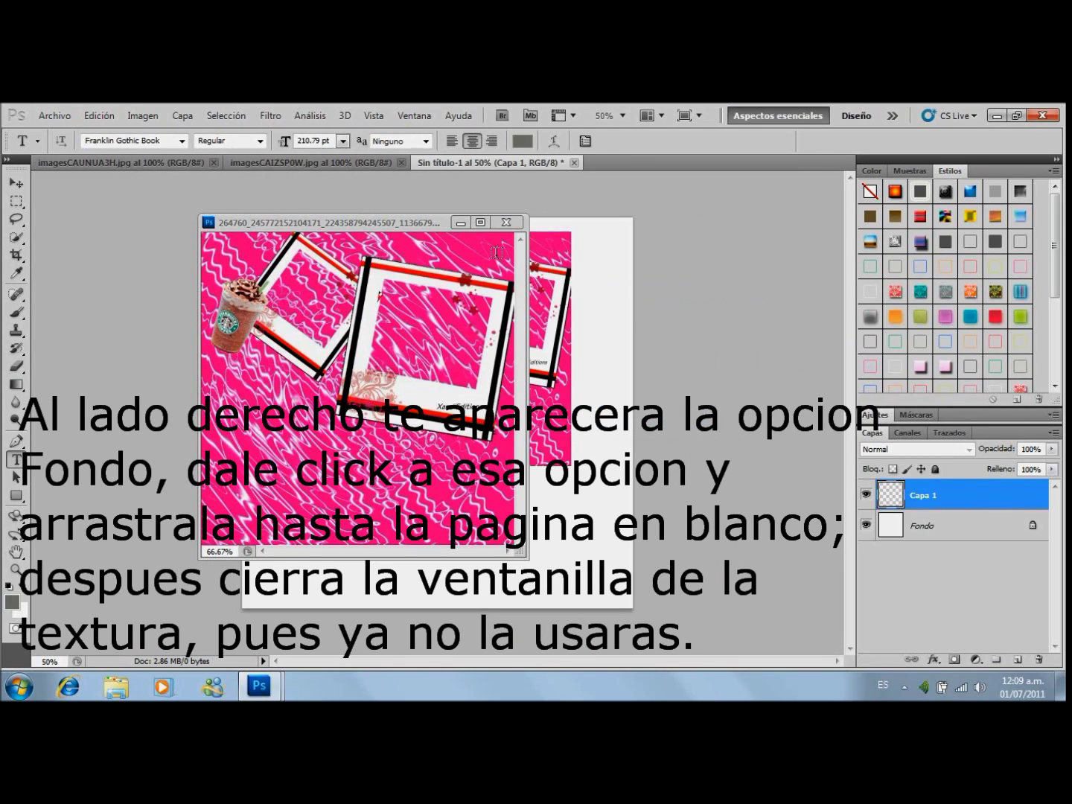
pyautogui.click(505, 222)
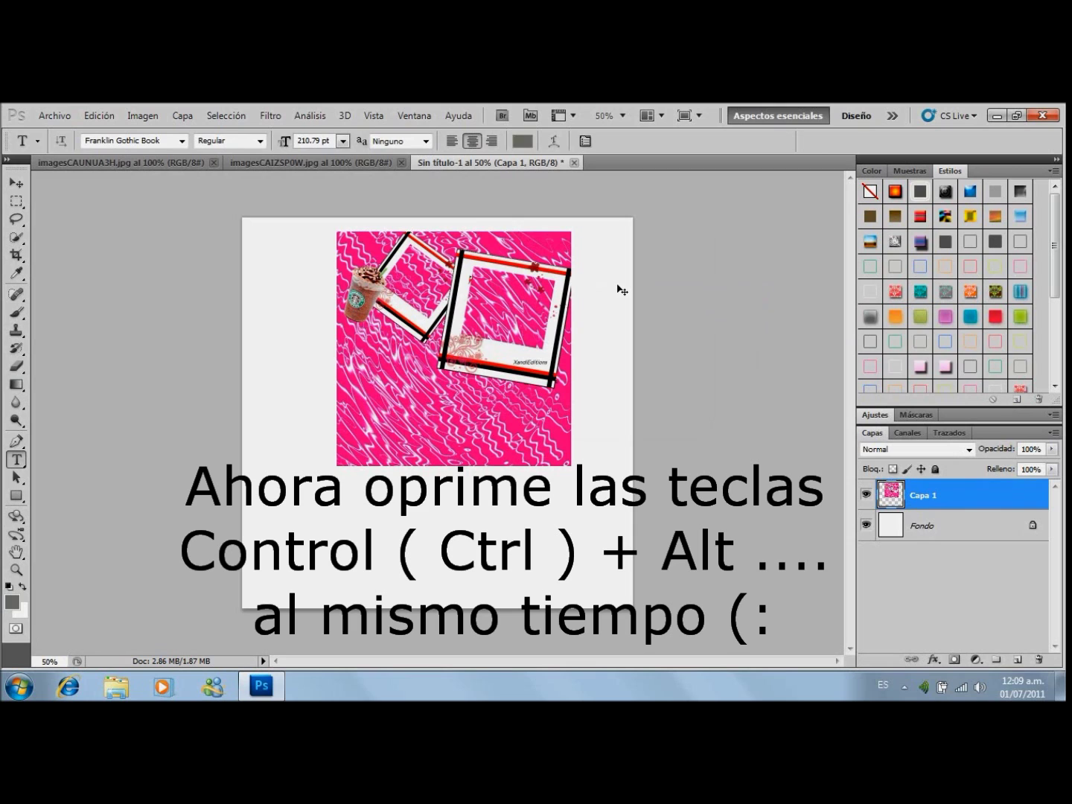
pyautogui.hotkey('ctrl', 'alt', 't')
# Move and scale the pink texture layer until it fills the whole 1000 × 1000 page
pyautogui.moveTo(537, 286); pyautogui.dragTo(443, 426)
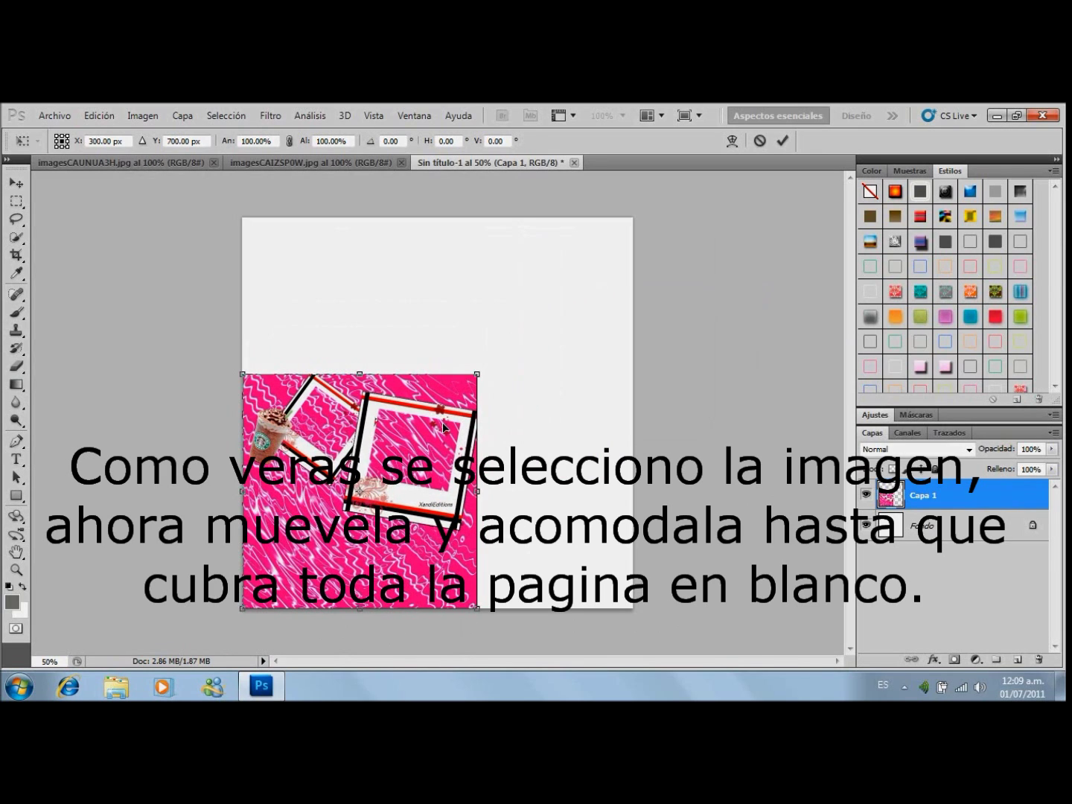
pyautogui.moveTo(478, 373)
pyautogui.mouseDown()
pyautogui.moveTo(550, 287)
pyautogui.moveTo(619, 242)
pyautogui.moveTo(633, 217)
pyautogui.mouseUp()
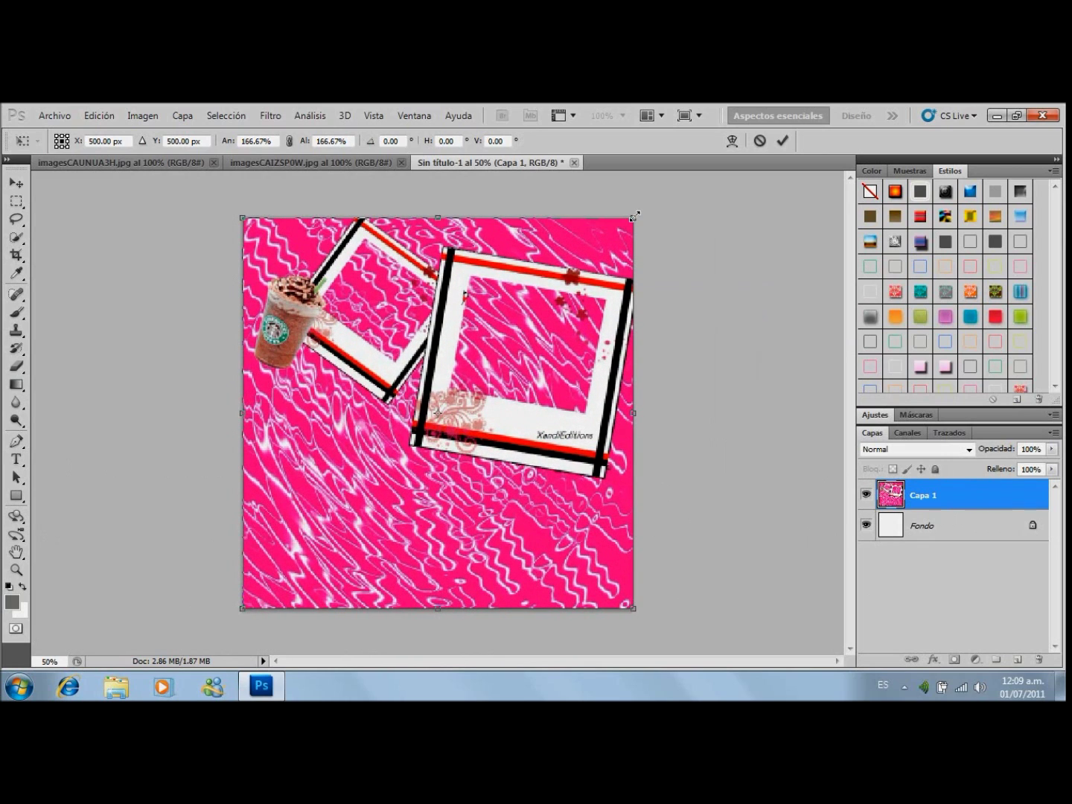
pyautogui.press('Return')
pyautogui.press('t')
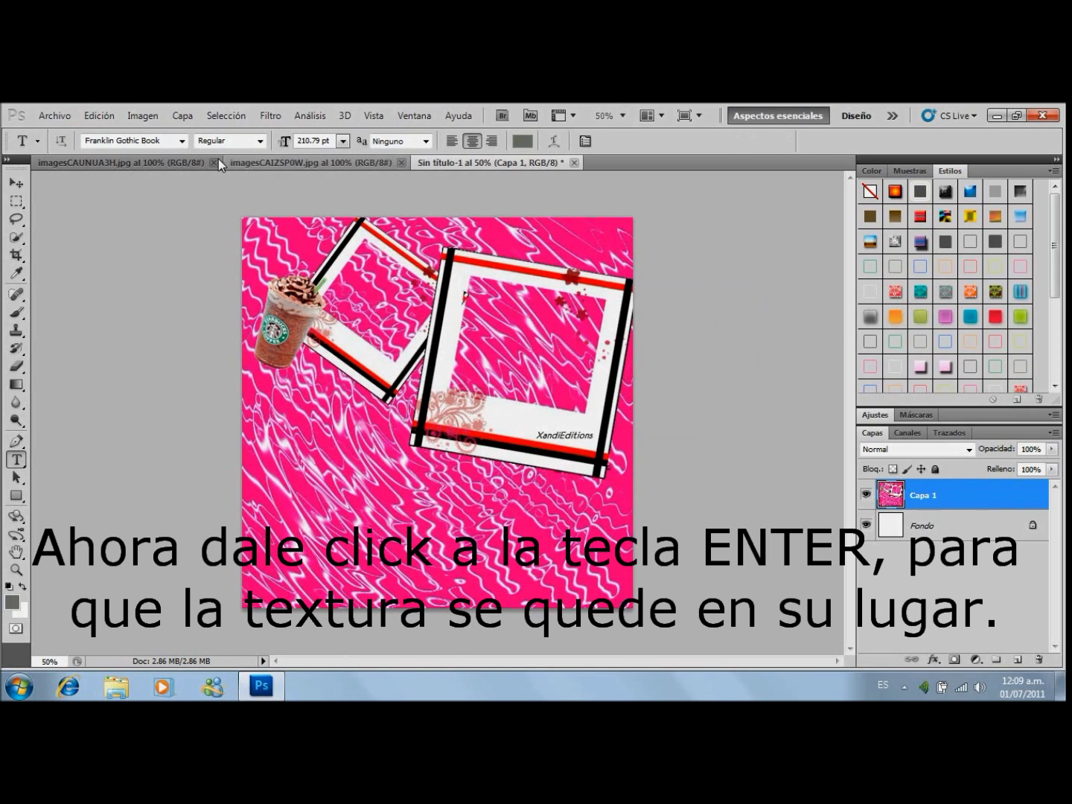
# Copy the woman's photo into the collage as Capa 2 and close its document
pyautogui.click(129, 164)
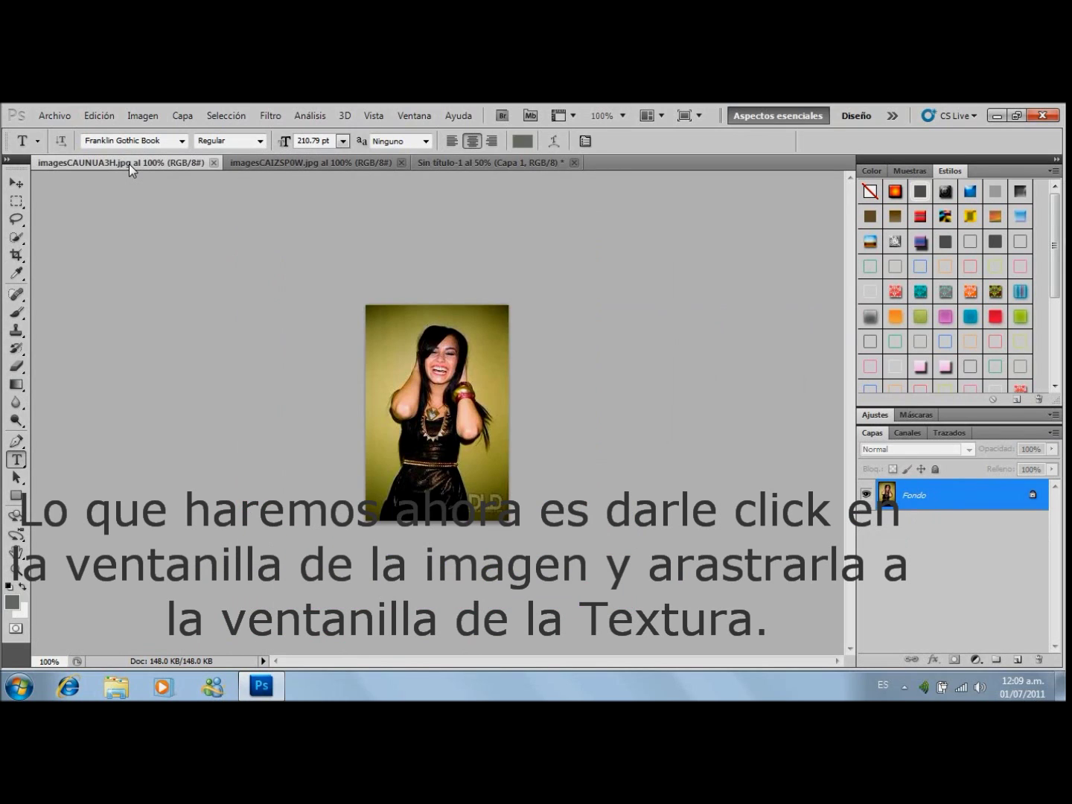
pyautogui.moveTo(129, 165); pyautogui.dragTo(468, 334)
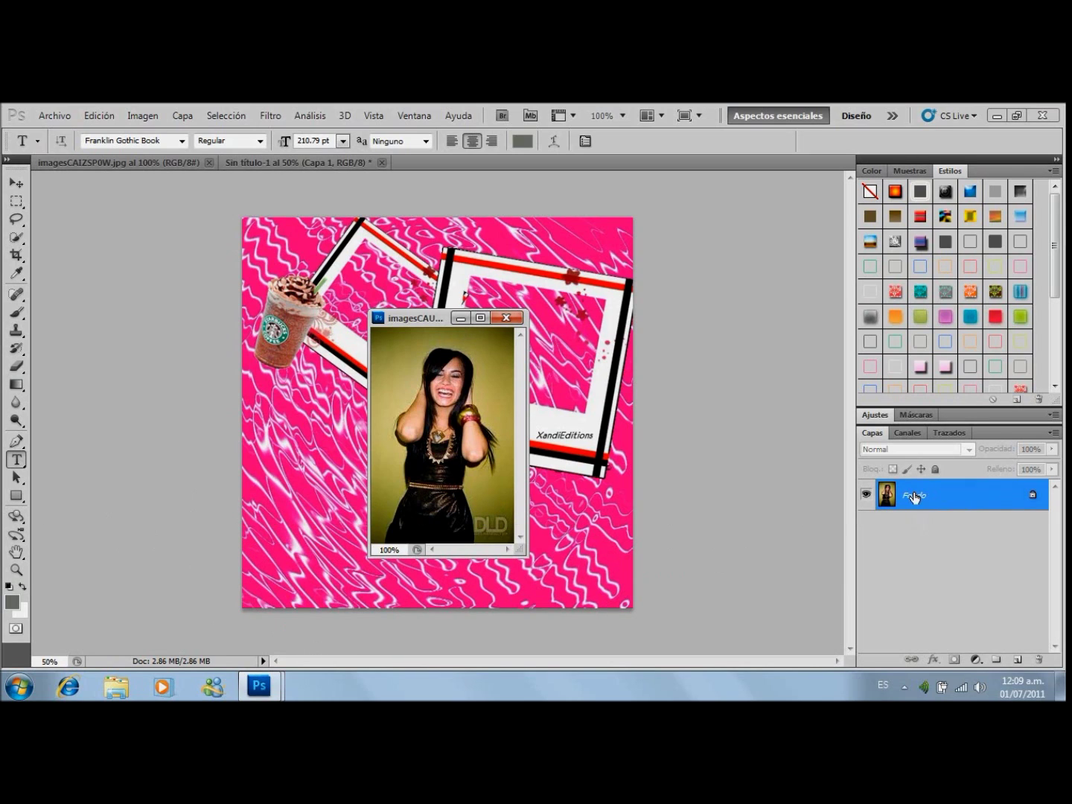
pyautogui.moveTo(914, 497); pyautogui.dragTo(588, 286)
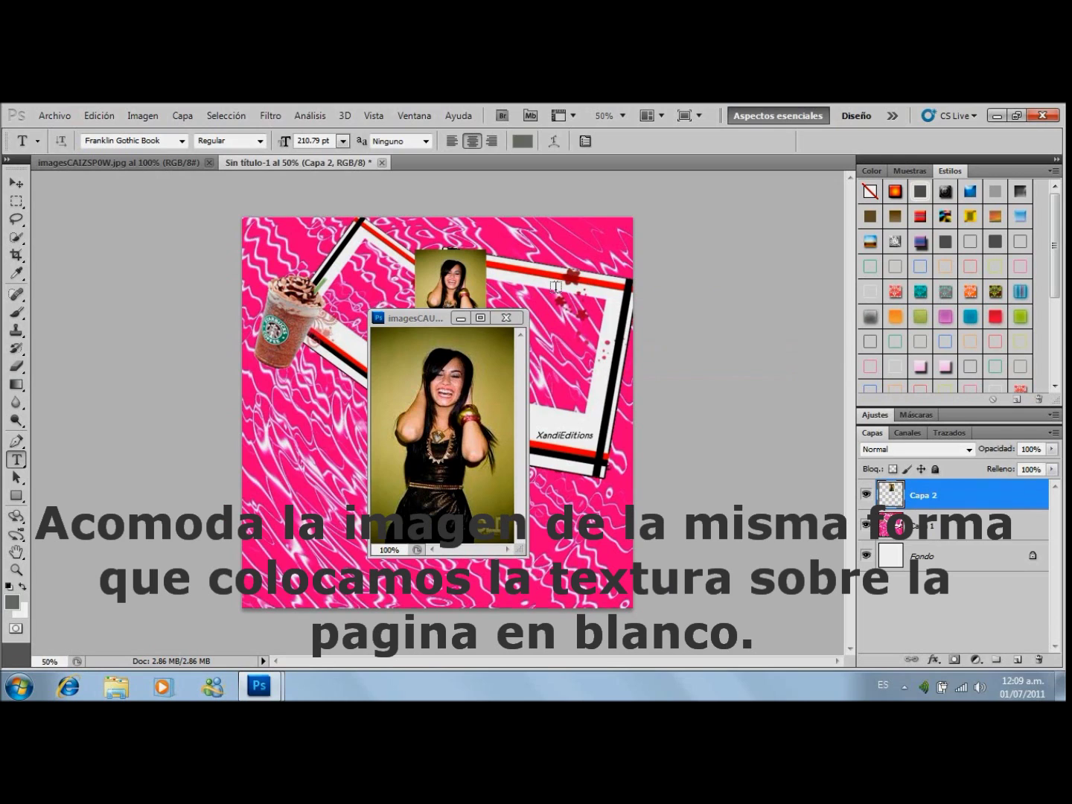
pyautogui.click(506, 317)
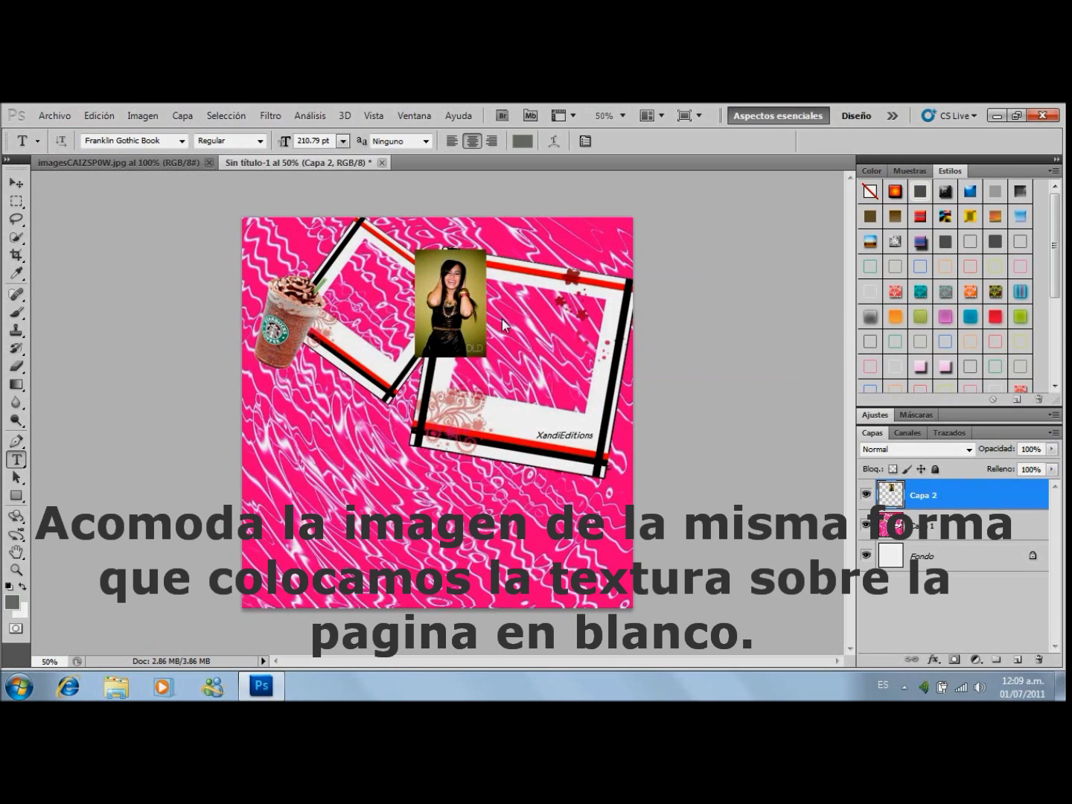
# Enlarge, tilt and position the photo over the large polaroid frame
pyautogui.hotkey('ctrl', 't')
pyautogui.moveTo(440, 288)
pyautogui.mouseDown()
pyautogui.moveTo(381, 474)
pyautogui.moveTo(457, 368)
pyautogui.mouseUp()
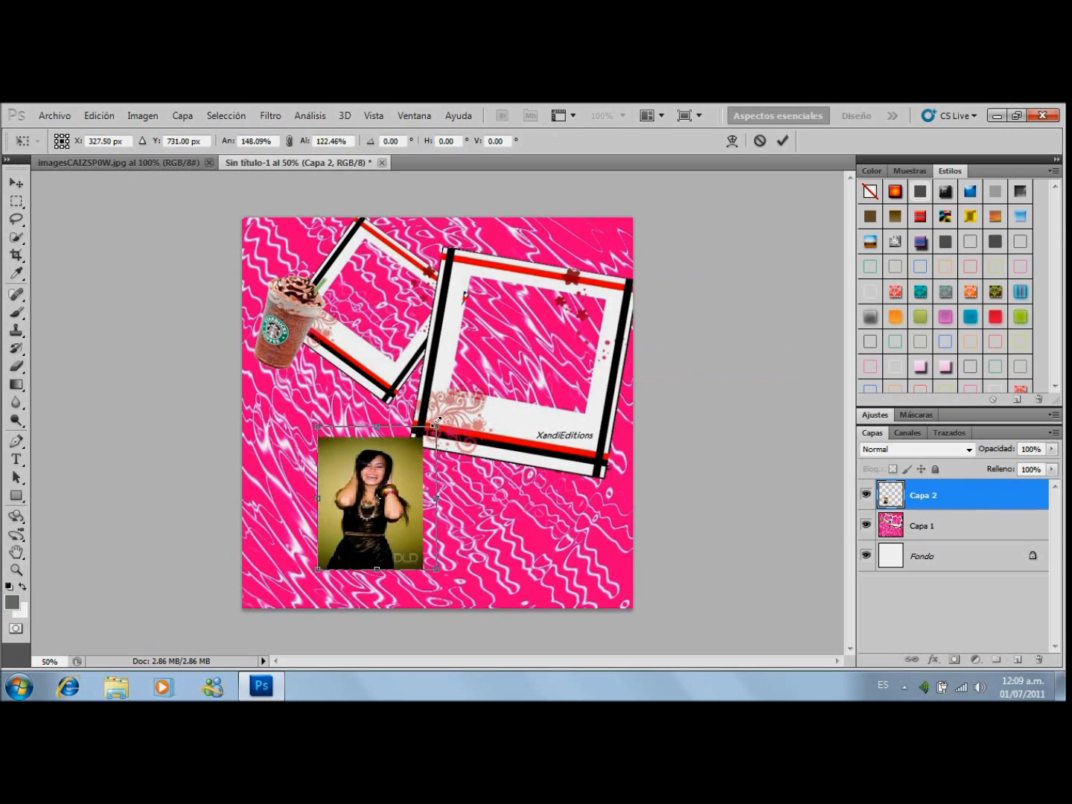
pyautogui.moveTo(408, 414)
pyautogui.mouseDown()
pyautogui.moveTo(551, 322)
pyautogui.moveTo(541, 333)
pyautogui.mouseUp()
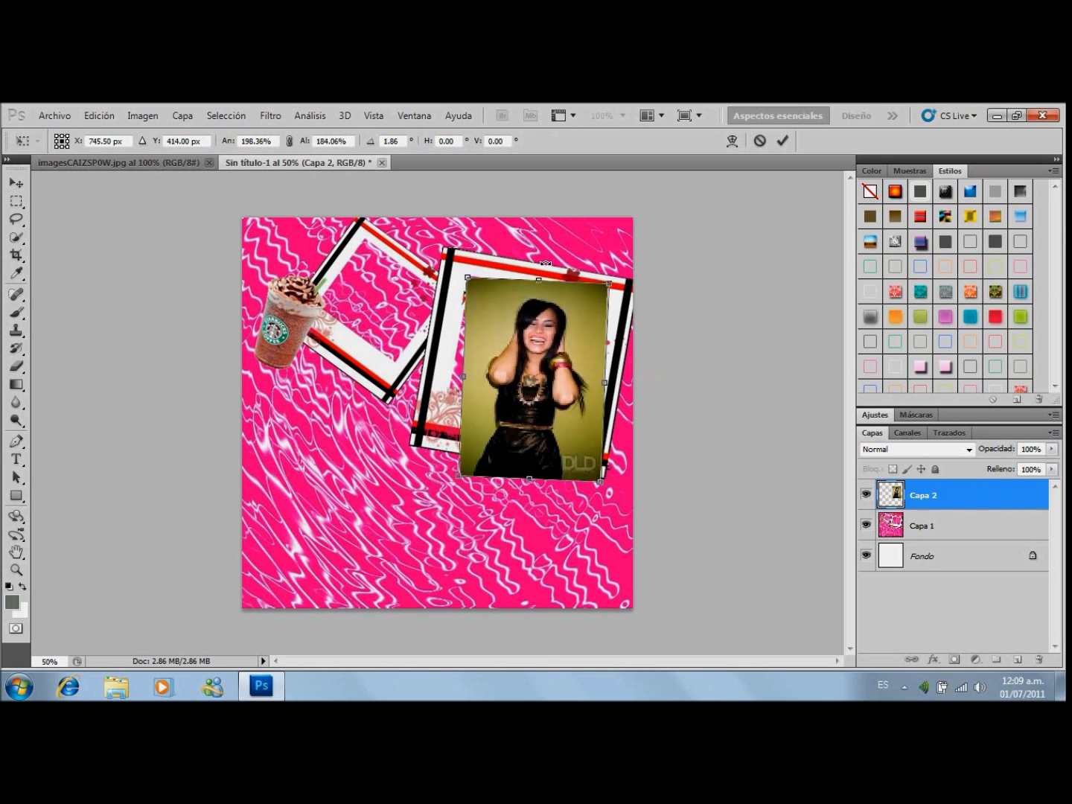
pyautogui.moveTo(522, 285); pyautogui.dragTo(536, 285)
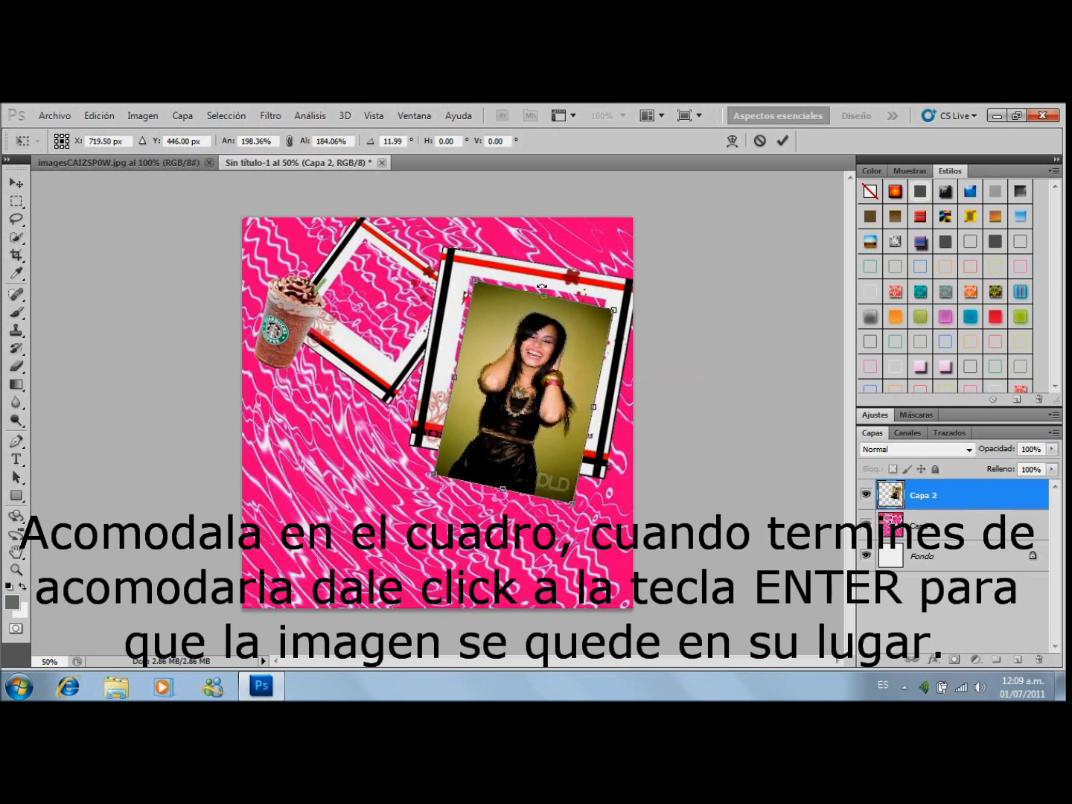
pyautogui.moveTo(516, 369); pyautogui.dragTo(512, 358)
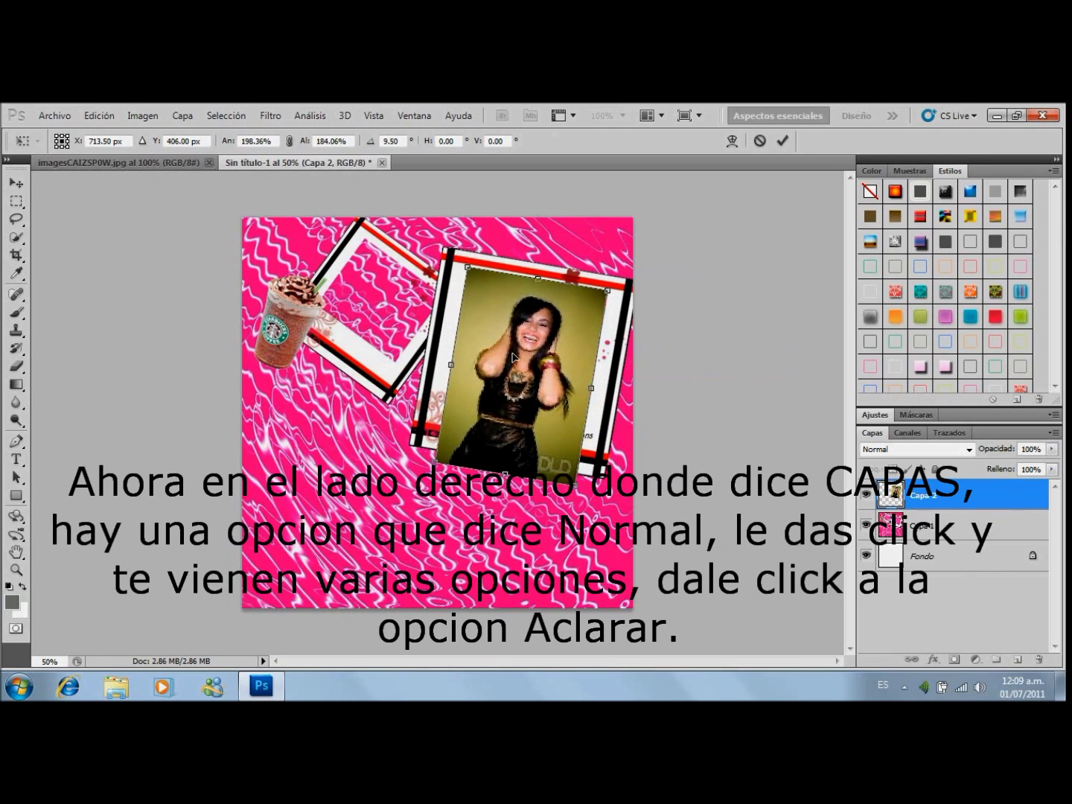
pyautogui.press('Return')
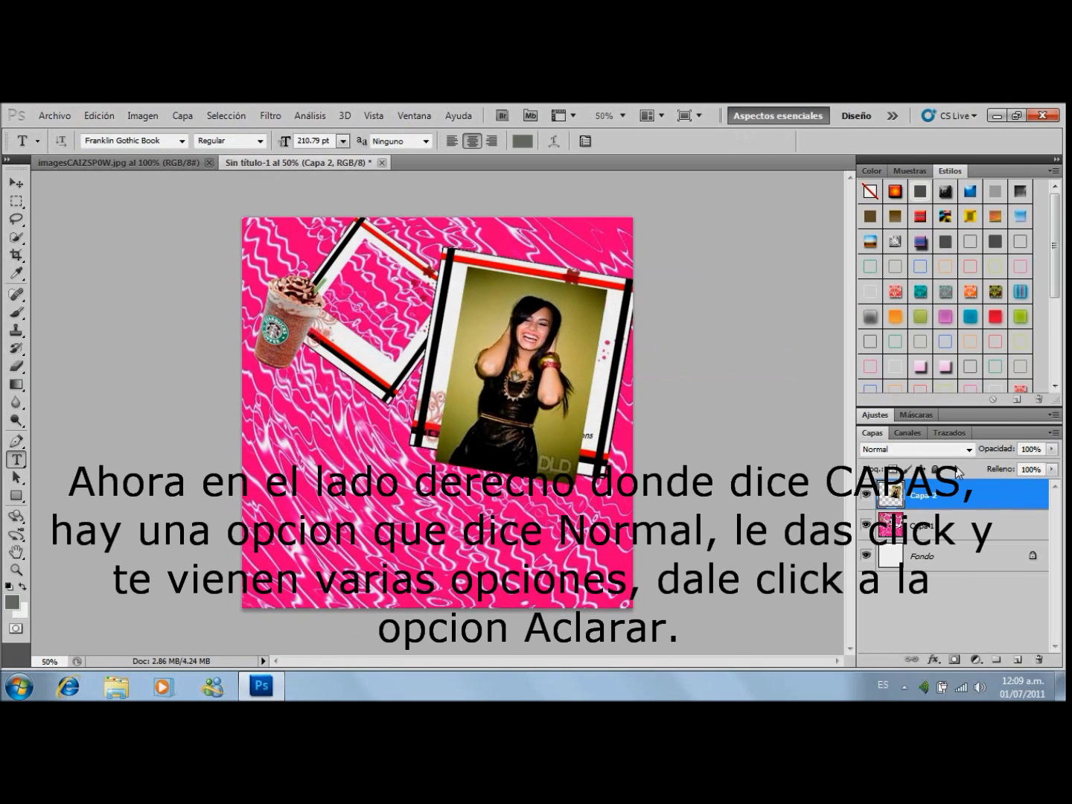
# Set Capa 2 to Aclarar (Lighten) blending and rescale it to fit the polaroid frame
pyautogui.click(915, 449)
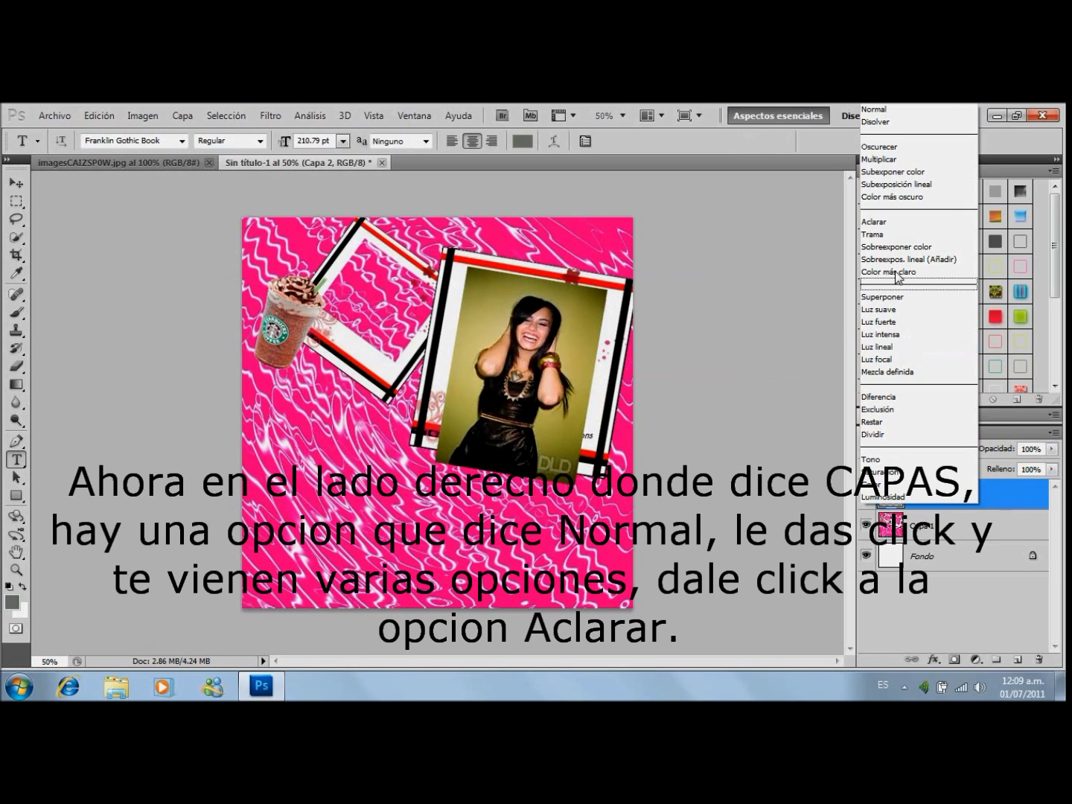
pyautogui.click(893, 222)
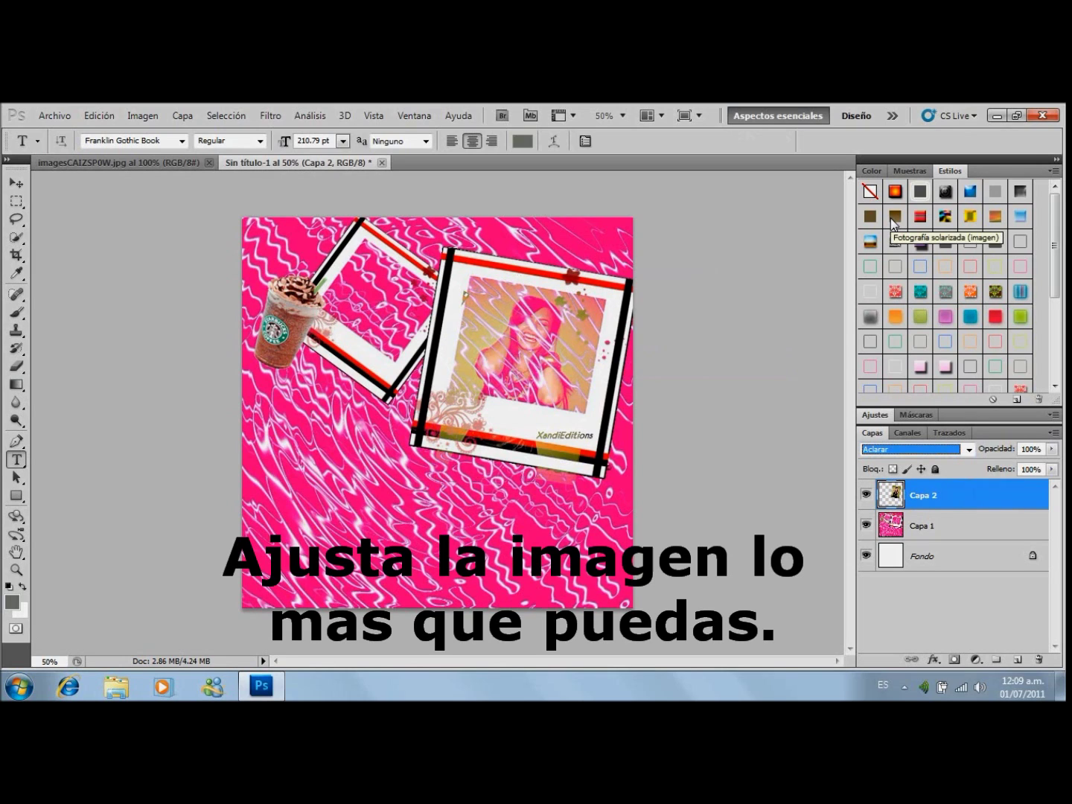
pyautogui.hotkey('ctrl', 't')
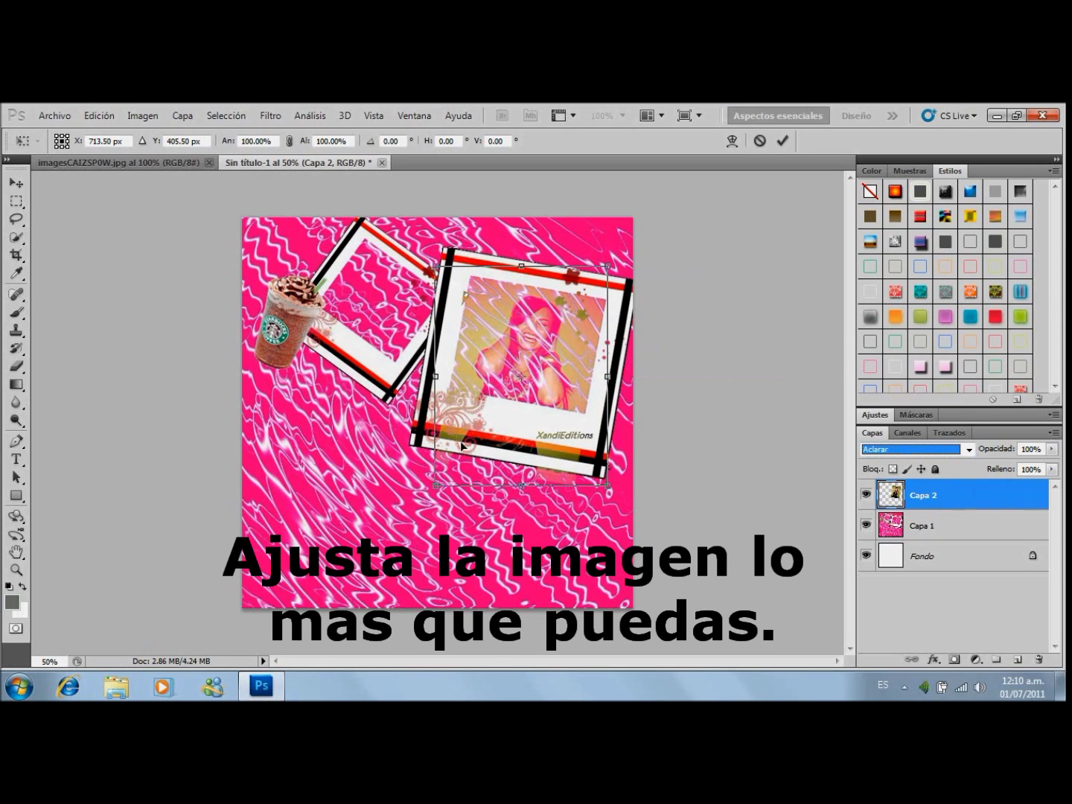
pyautogui.moveTo(435, 485)
pyautogui.mouseDown()
pyautogui.moveTo(448, 465)
pyautogui.moveTo(438, 465)
pyautogui.mouseUp()
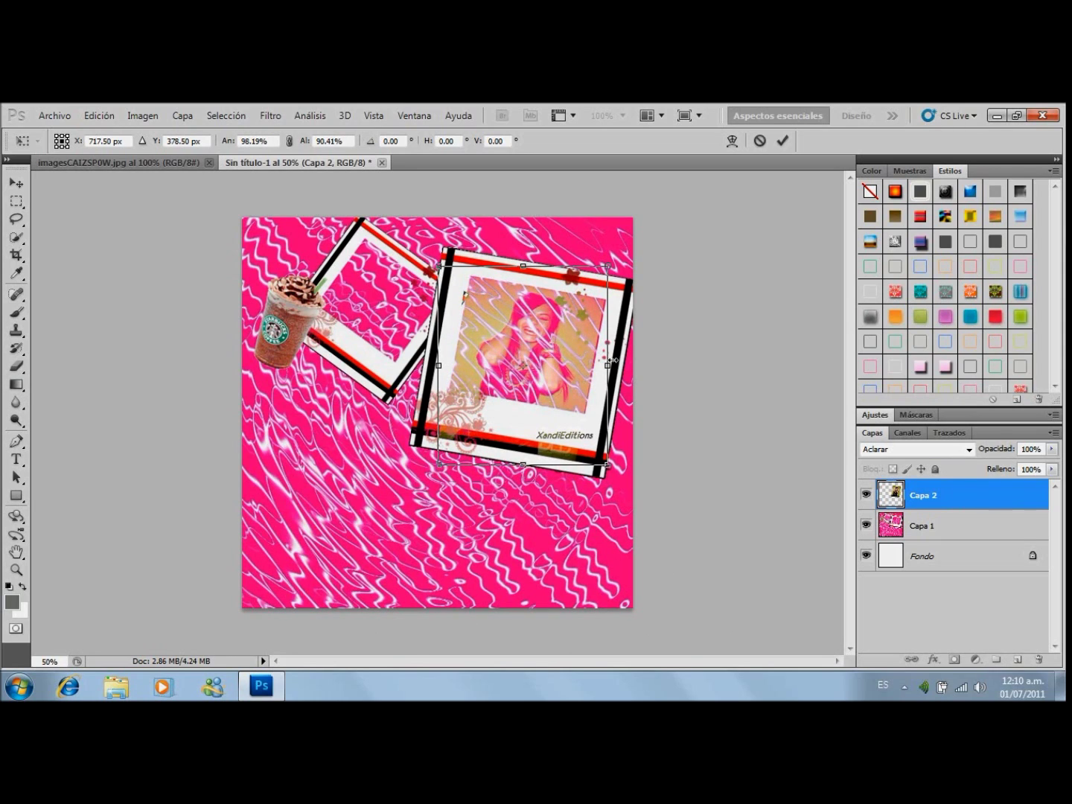
pyautogui.moveTo(607, 365); pyautogui.dragTo(610, 366)
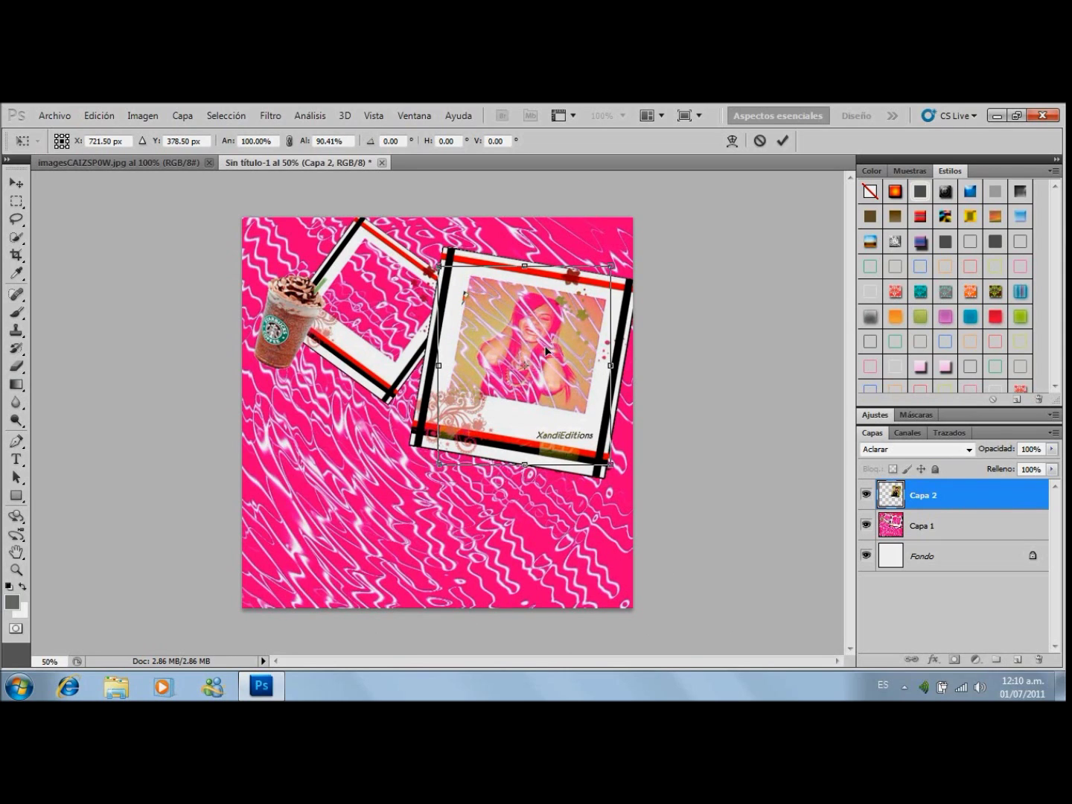
pyautogui.press('Return')
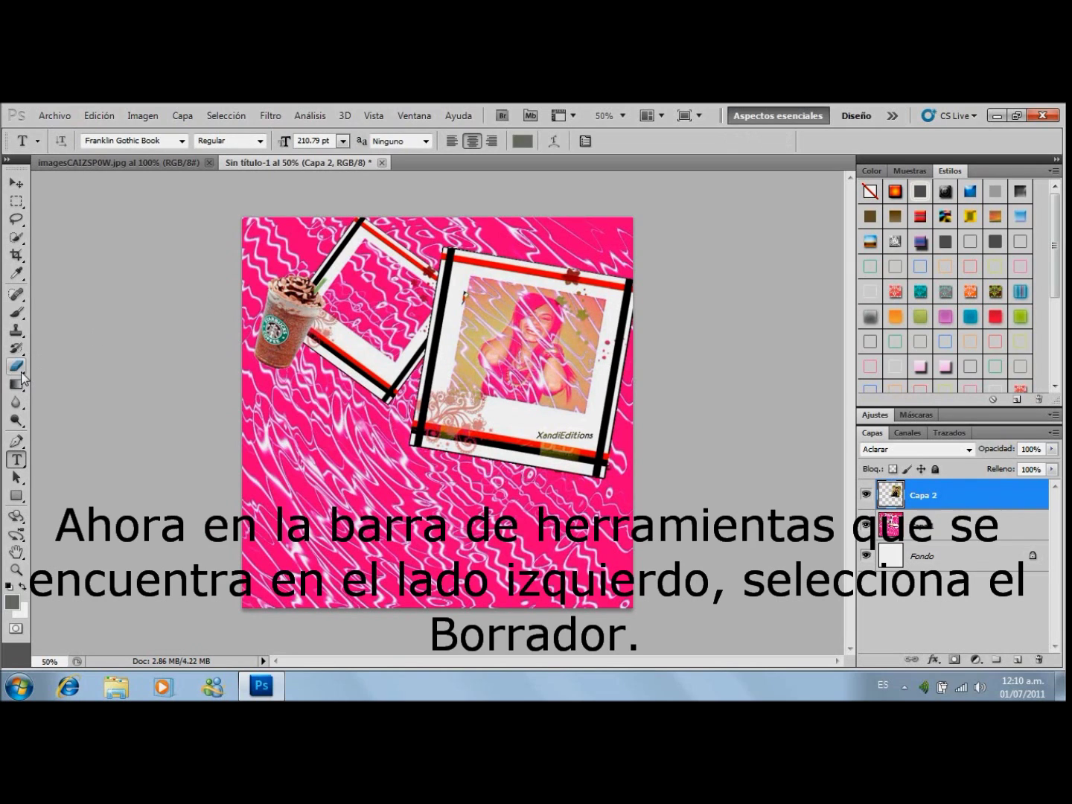
# Erase the photo where it covers the large frame's border, using a 100 px eraser
pyautogui.click(17, 366)
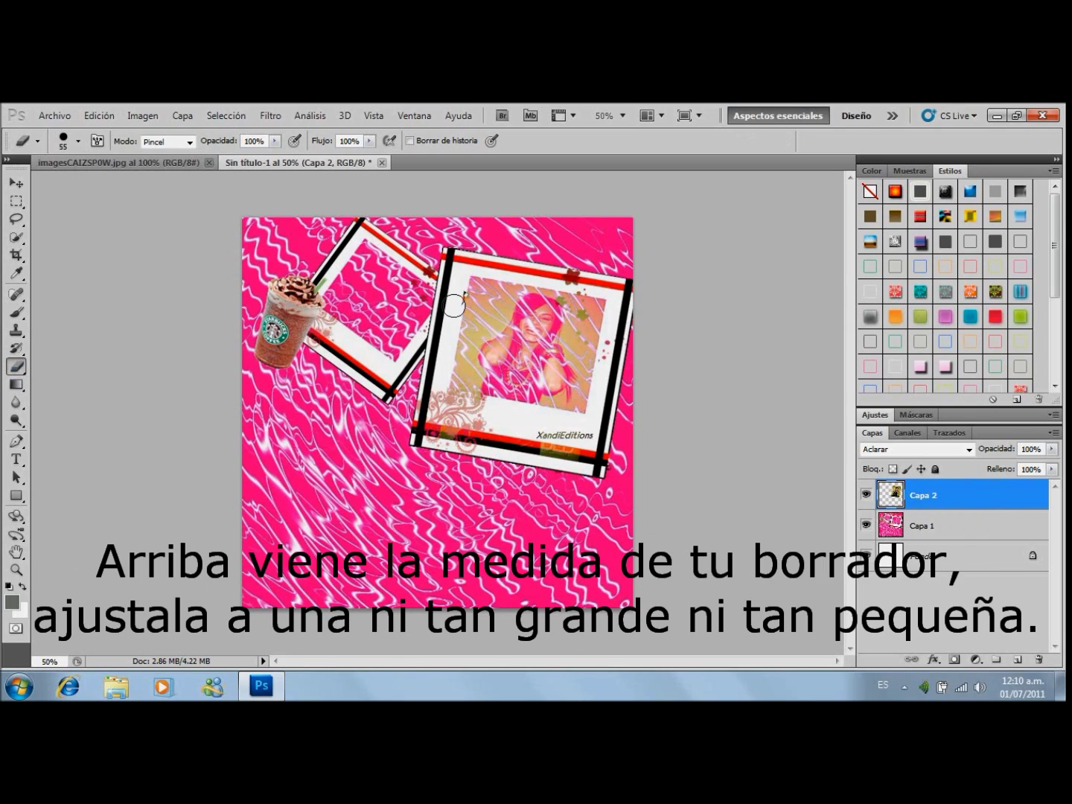
pyautogui.click(78, 140)
pyautogui.moveTo(92, 184); pyautogui.dragTo(98, 184)
pyautogui.click(595, 272)
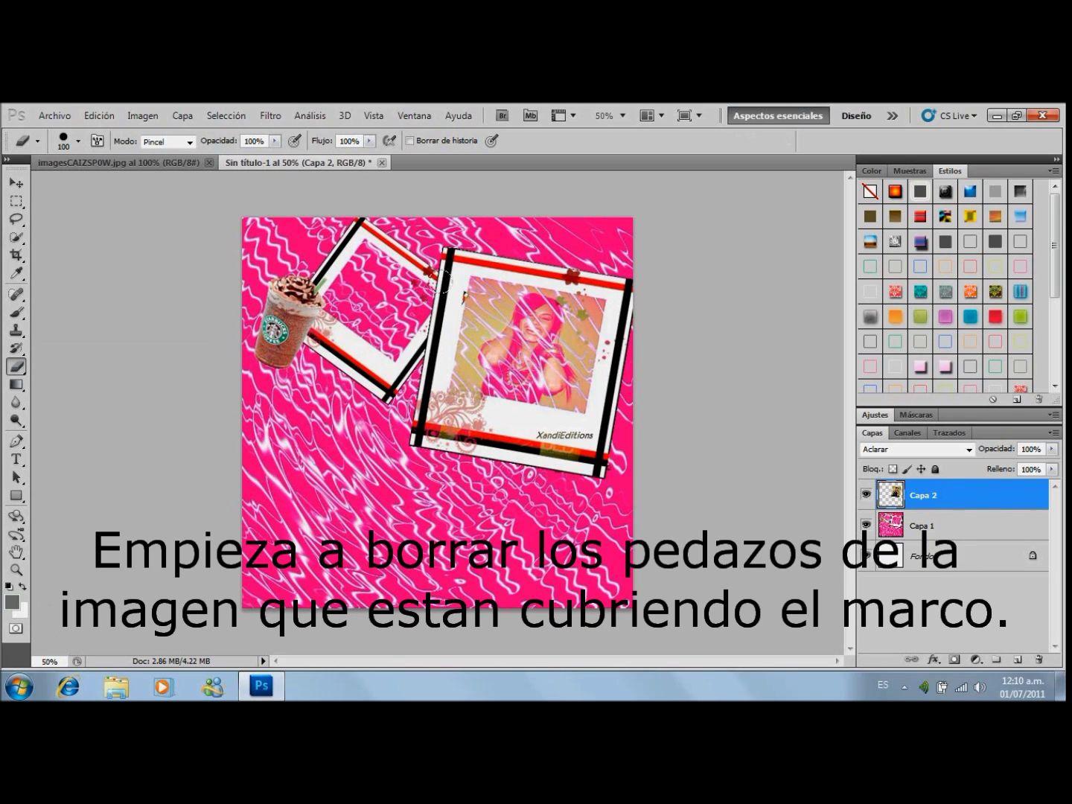
pyautogui.moveTo(419, 409)
pyautogui.mouseDown()
pyautogui.moveTo(450, 430)
pyautogui.moveTo(588, 469)
pyautogui.mouseUp()
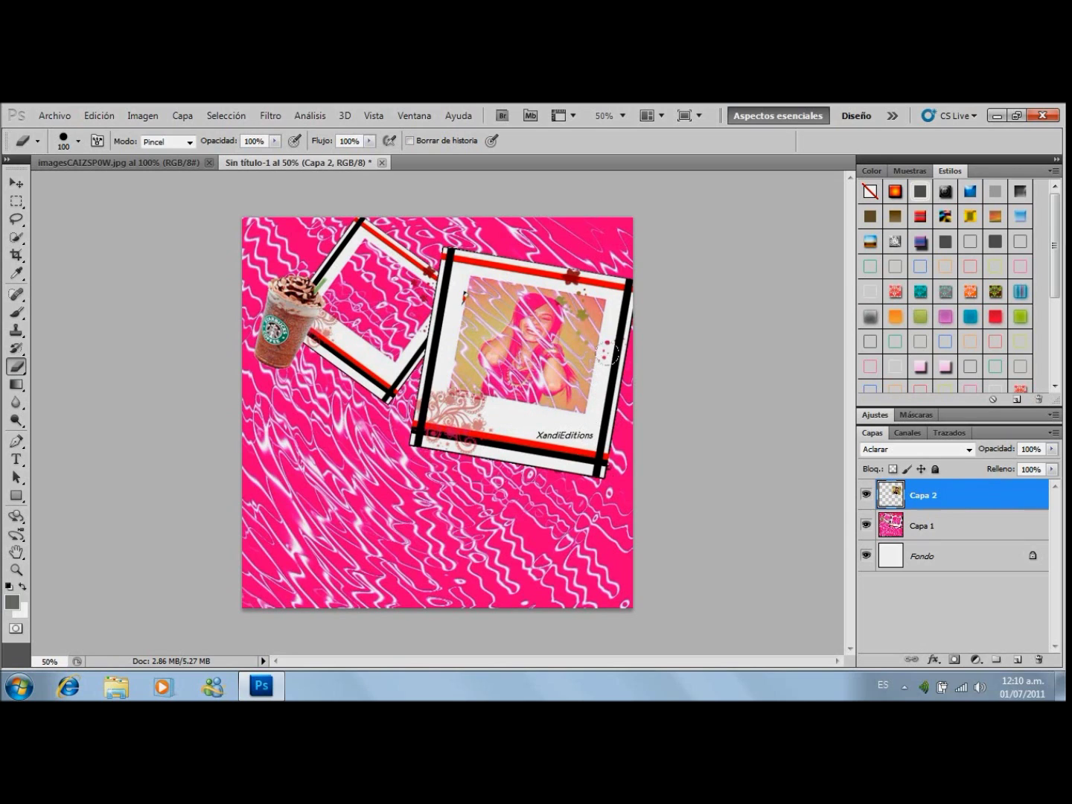
pyautogui.click(968, 450)
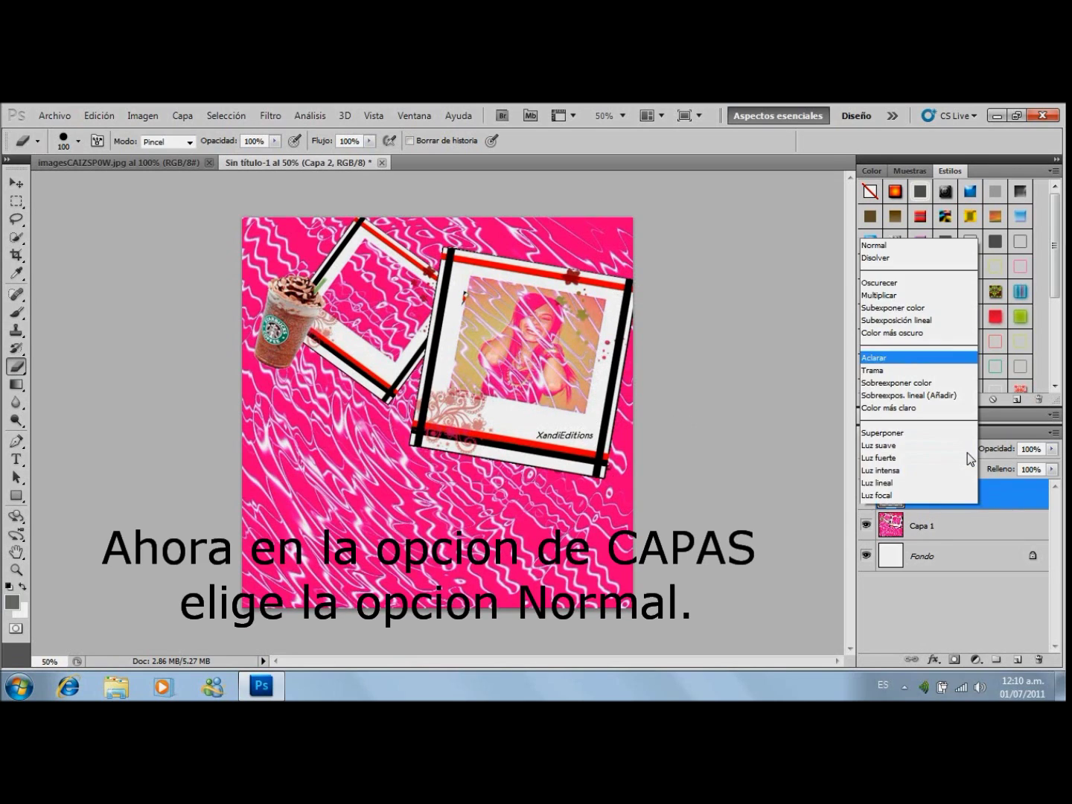
# Try Aclarar blending on the right-frame photo layer, then set Capa 2 back to Normal
pyautogui.click(886, 109)
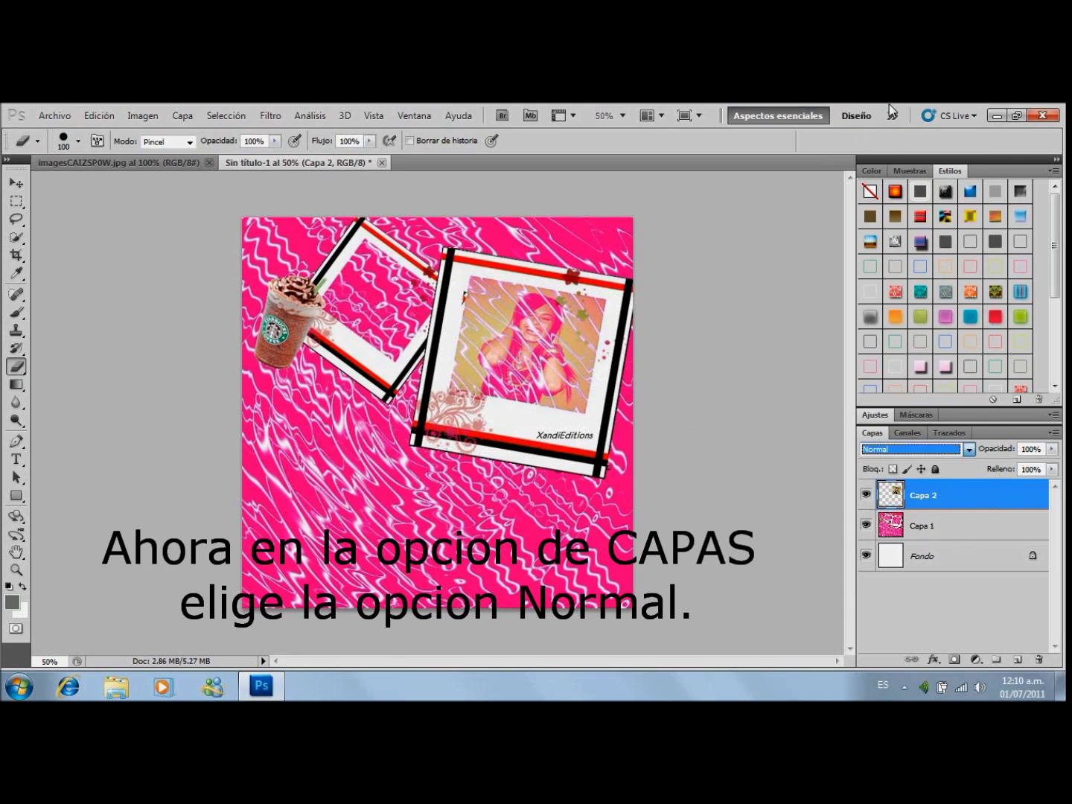
pyautogui.click(598, 271)
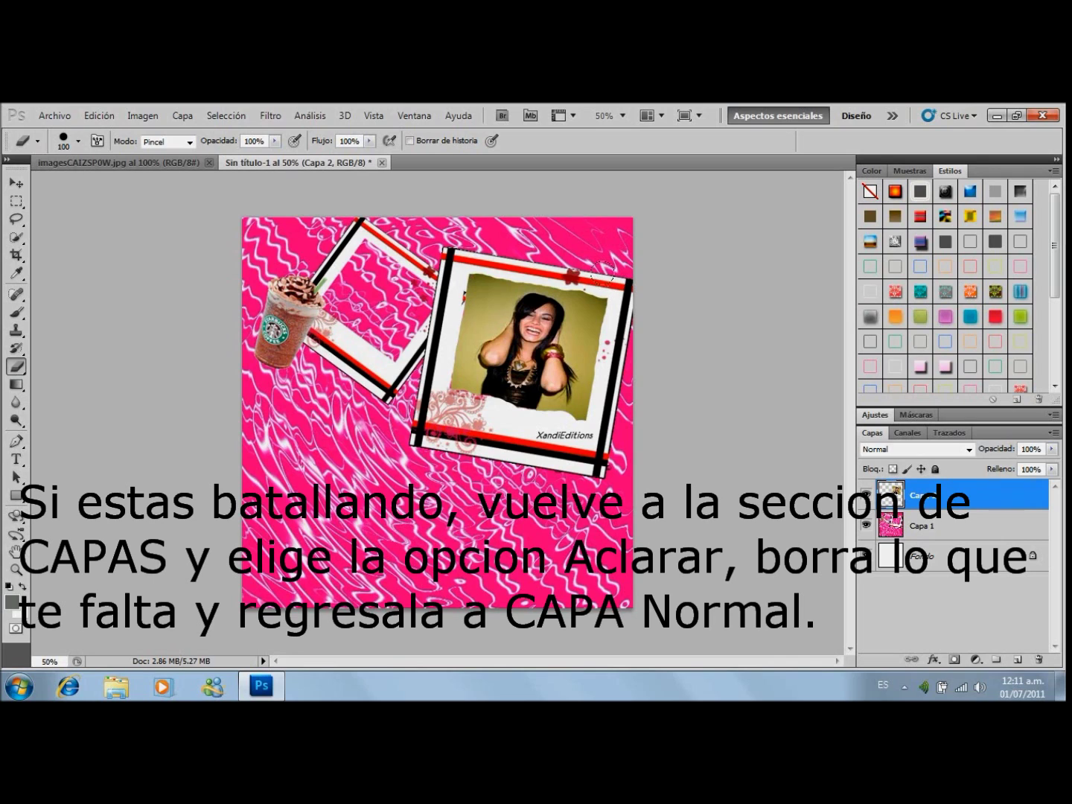
pyautogui.click(968, 450)
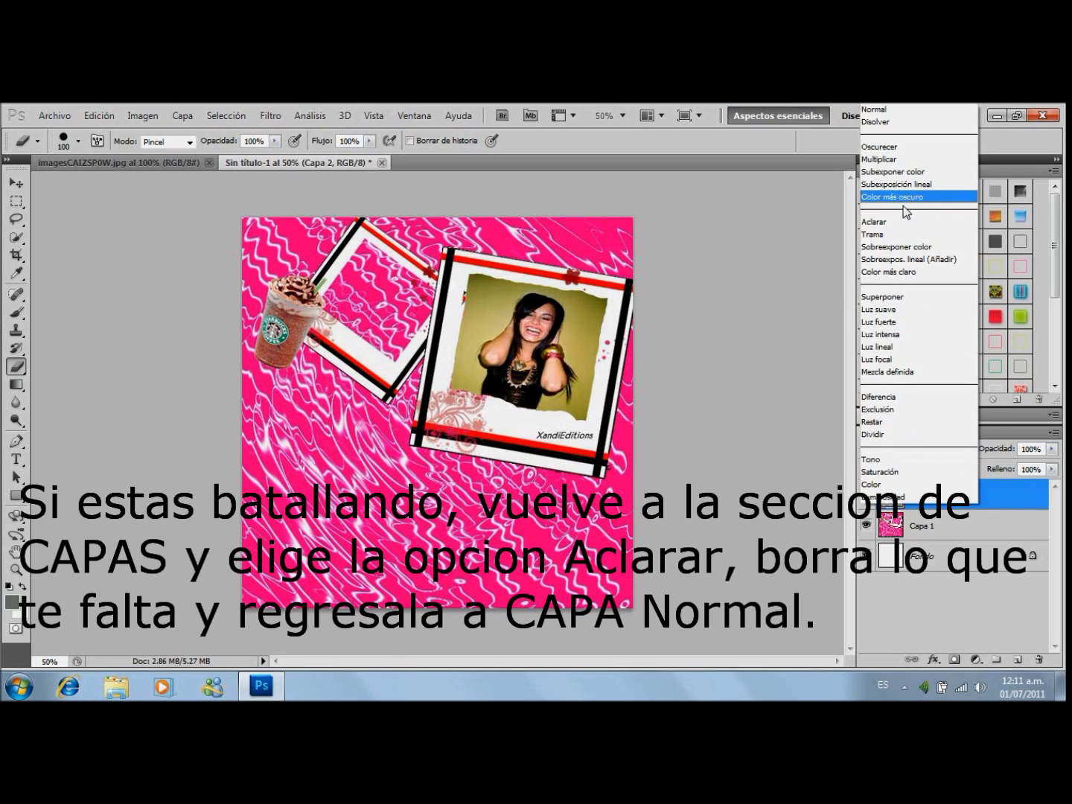
pyautogui.click(930, 215)
pyautogui.press('Return')
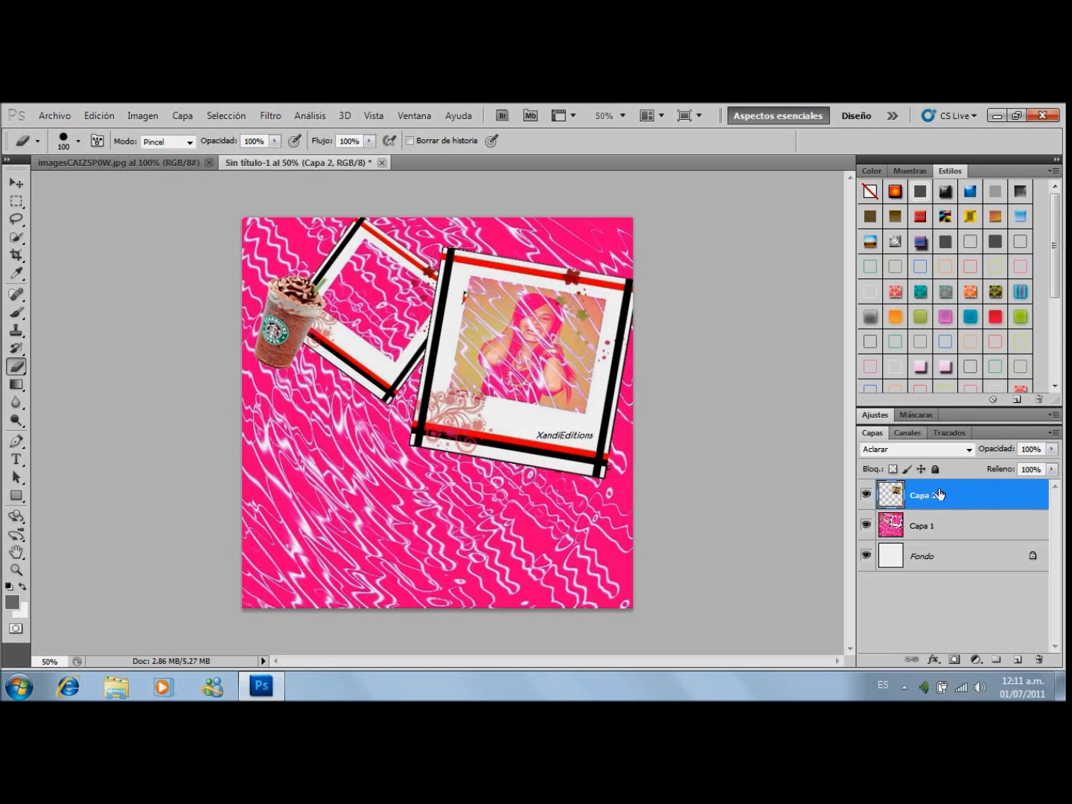
pyautogui.click(923, 449)
pyautogui.click(945, 109)
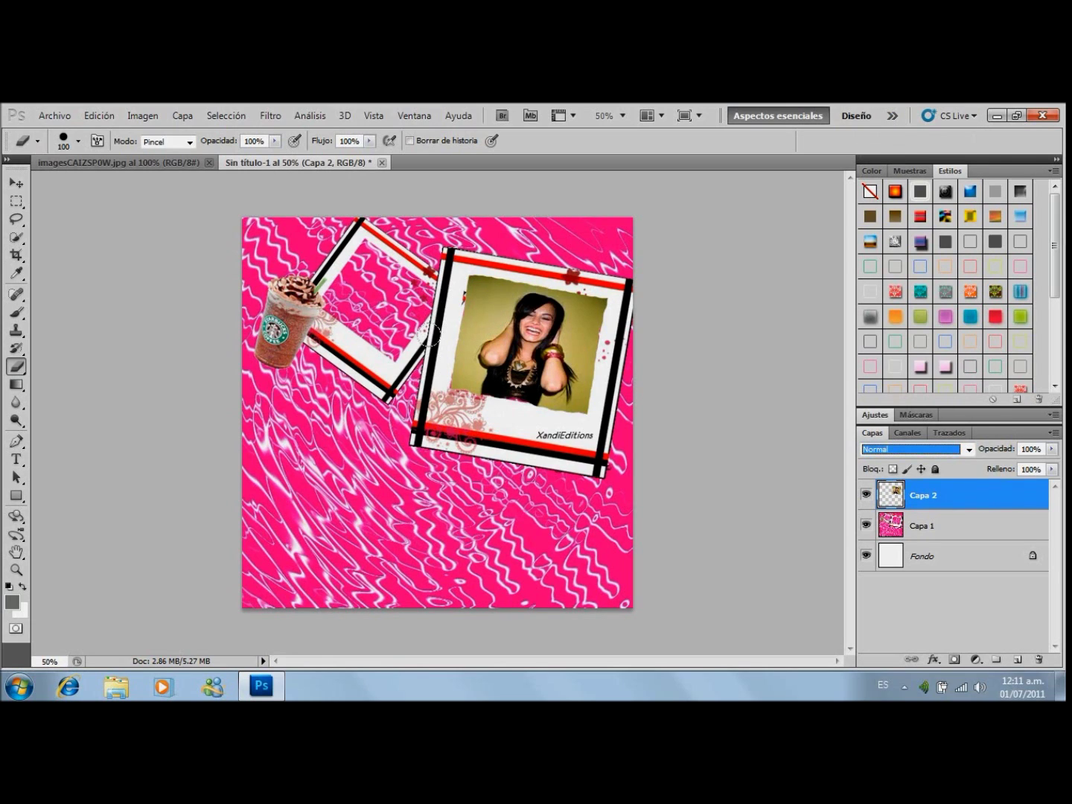
pyautogui.press('Return')
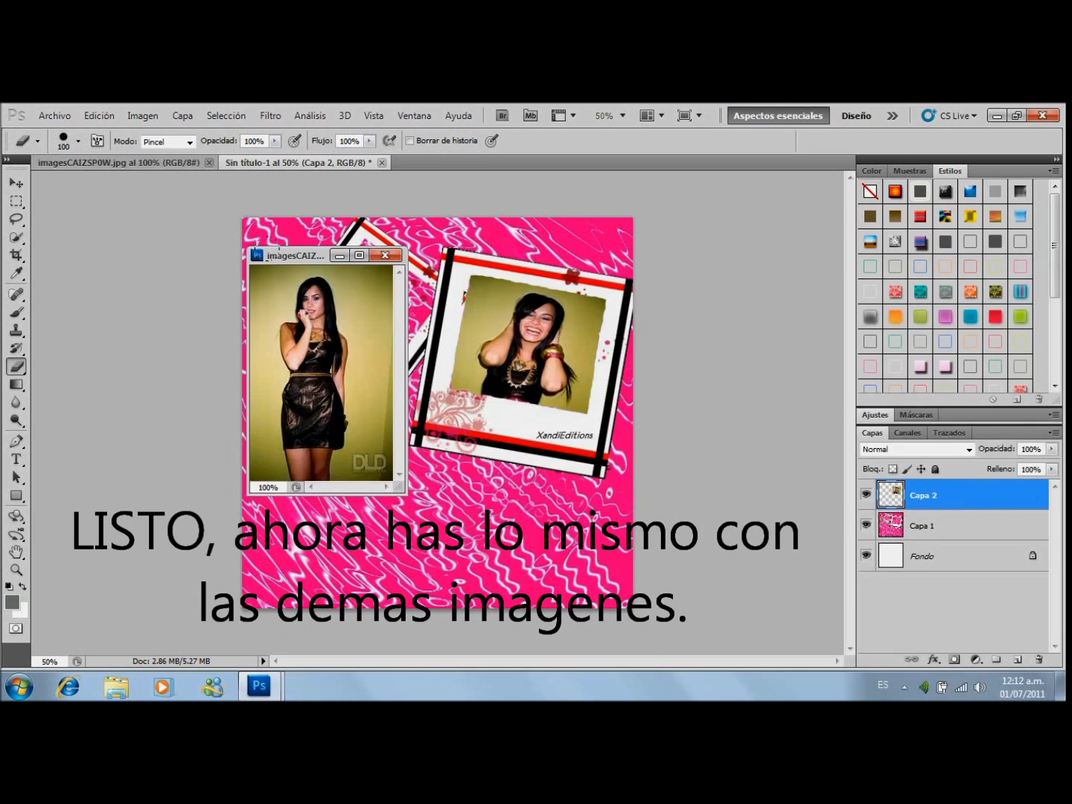
# Copy the dark-dress photo into the collage and close its document
pyautogui.moveTo(119, 162); pyautogui.dragTo(290, 256)
pyautogui.moveTo(930, 494); pyautogui.dragTo(462, 310)
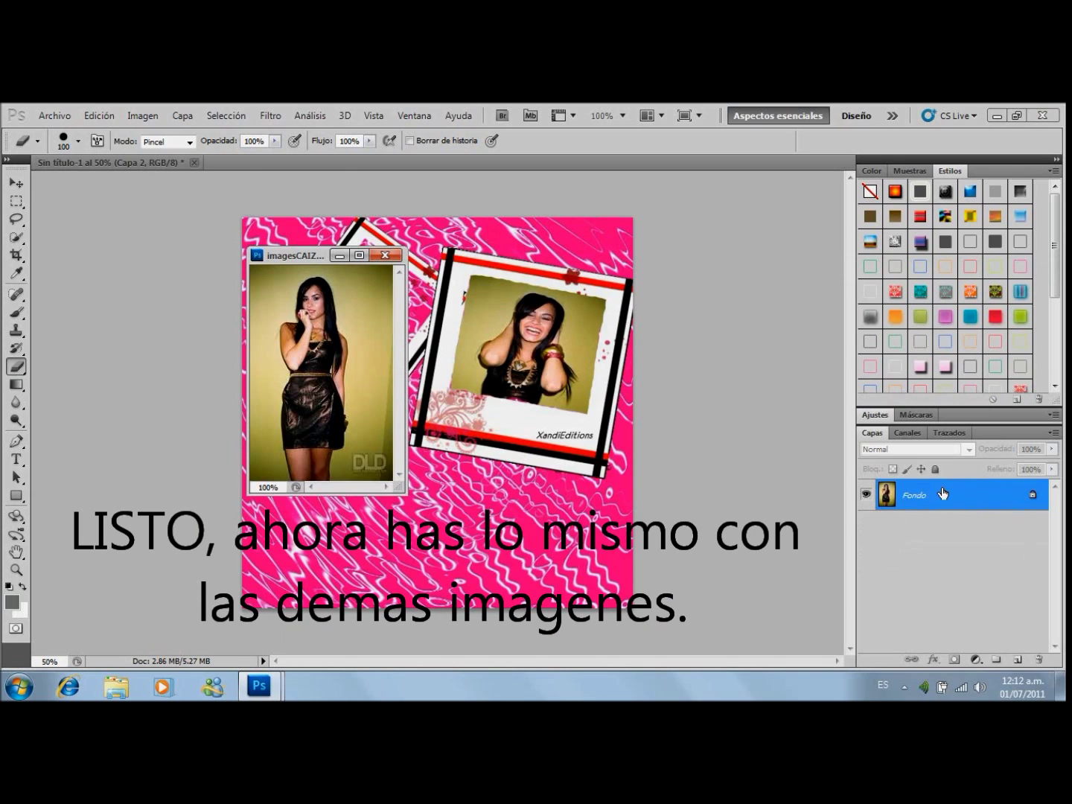
pyautogui.click(386, 255)
# Move, rotate and scale the photo to fill the tilted left polaroid frame
pyautogui.hotkey('ctrl', 't')
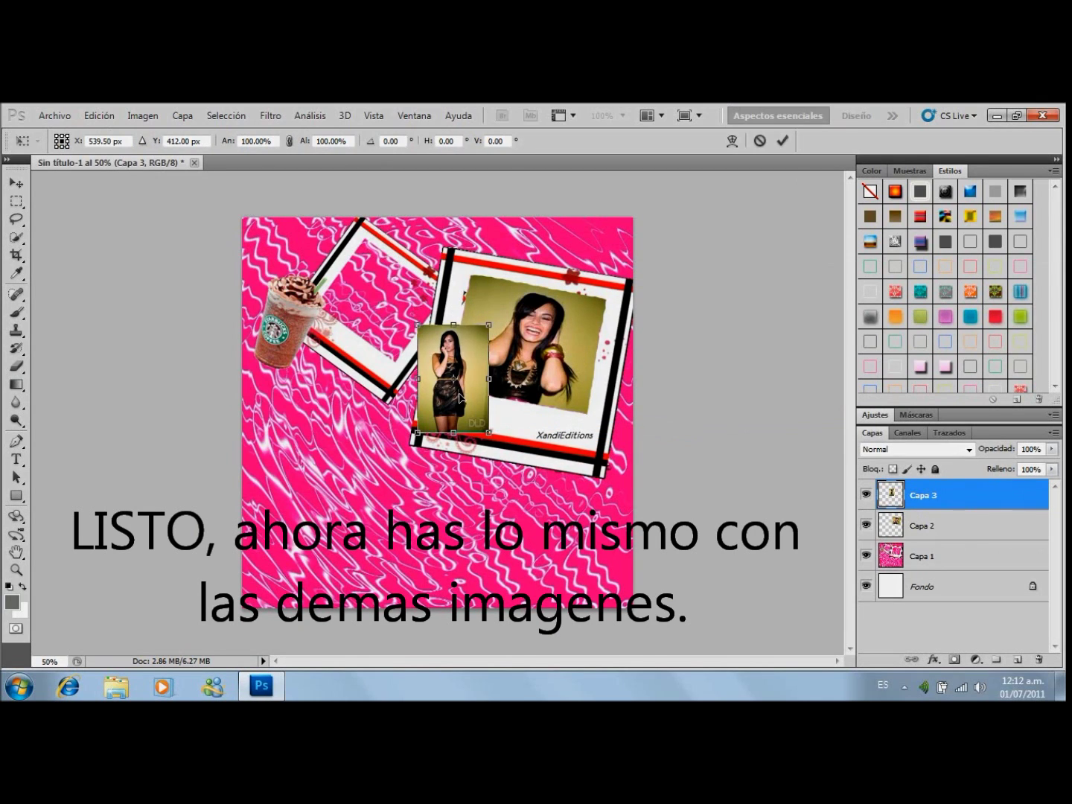
pyautogui.moveTo(459, 399); pyautogui.dragTo(378, 392)
pyautogui.moveTo(371, 285); pyautogui.dragTo(380, 285)
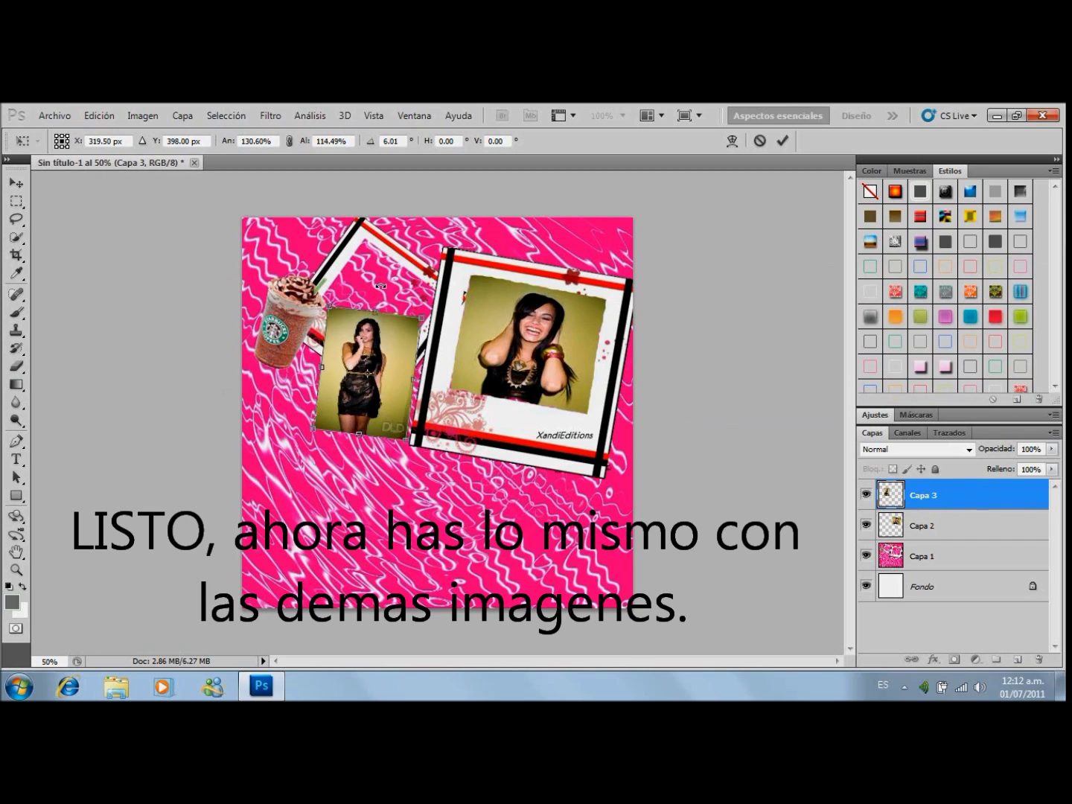
pyautogui.moveTo(370, 372); pyautogui.dragTo(369, 325)
pyautogui.moveTo(428, 306); pyautogui.dragTo(405, 262)
pyautogui.moveTo(405, 314); pyautogui.dragTo(403, 306)
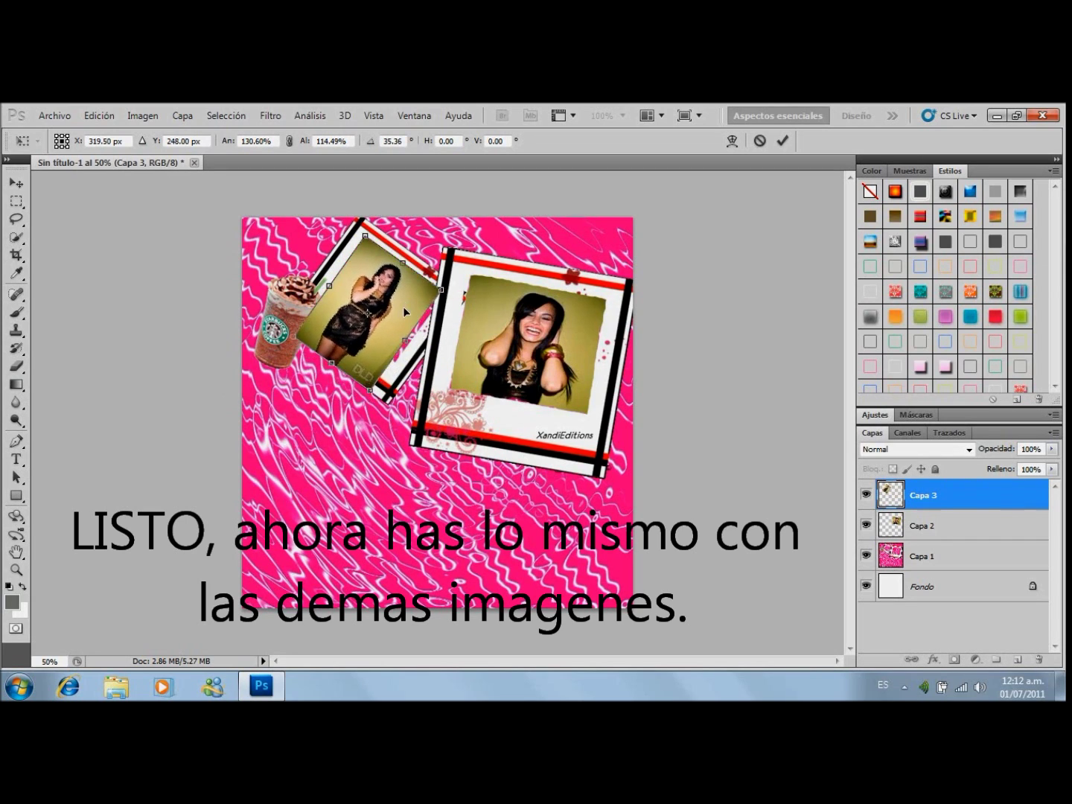
pyautogui.press('Right')
pyautogui.press('Right')
pyautogui.press('Right')
pyautogui.press('Down')
pyautogui.press('Down')
pyautogui.press('Down')
pyautogui.moveTo(298, 343); pyautogui.dragTo(278, 344)
pyautogui.press('Return')
# Set the photo to Aclarar blending and erase around the cup and frame
pyautogui.press('e')
pyautogui.click(967, 448)
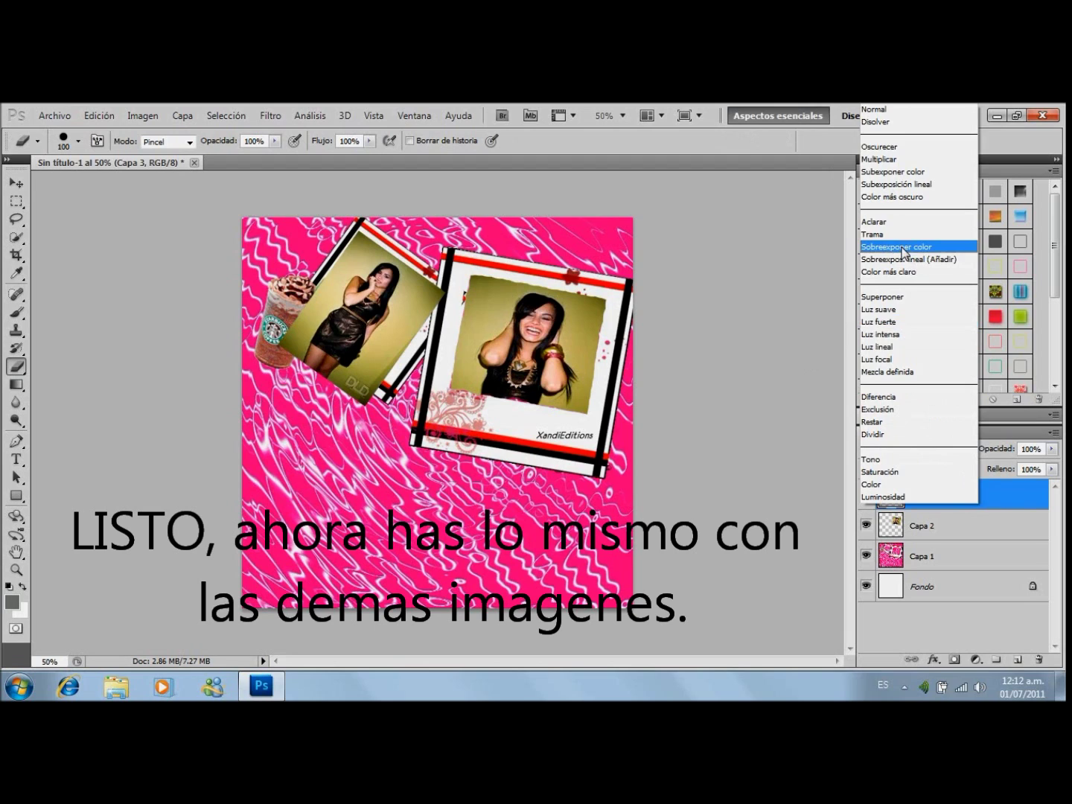
pyautogui.click(874, 221)
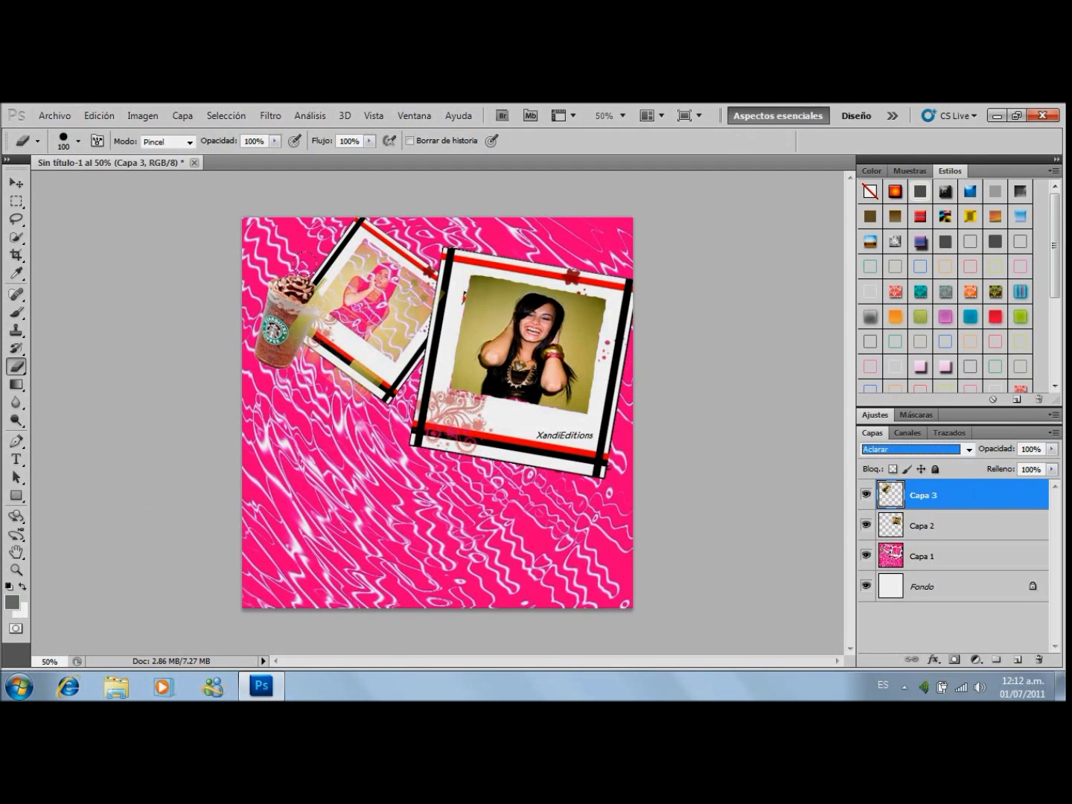
pyautogui.click(337, 216)
pyautogui.moveTo(320, 243)
pyautogui.mouseDown()
pyautogui.moveTo(359, 359)
pyautogui.moveTo(302, 318)
pyautogui.mouseUp()
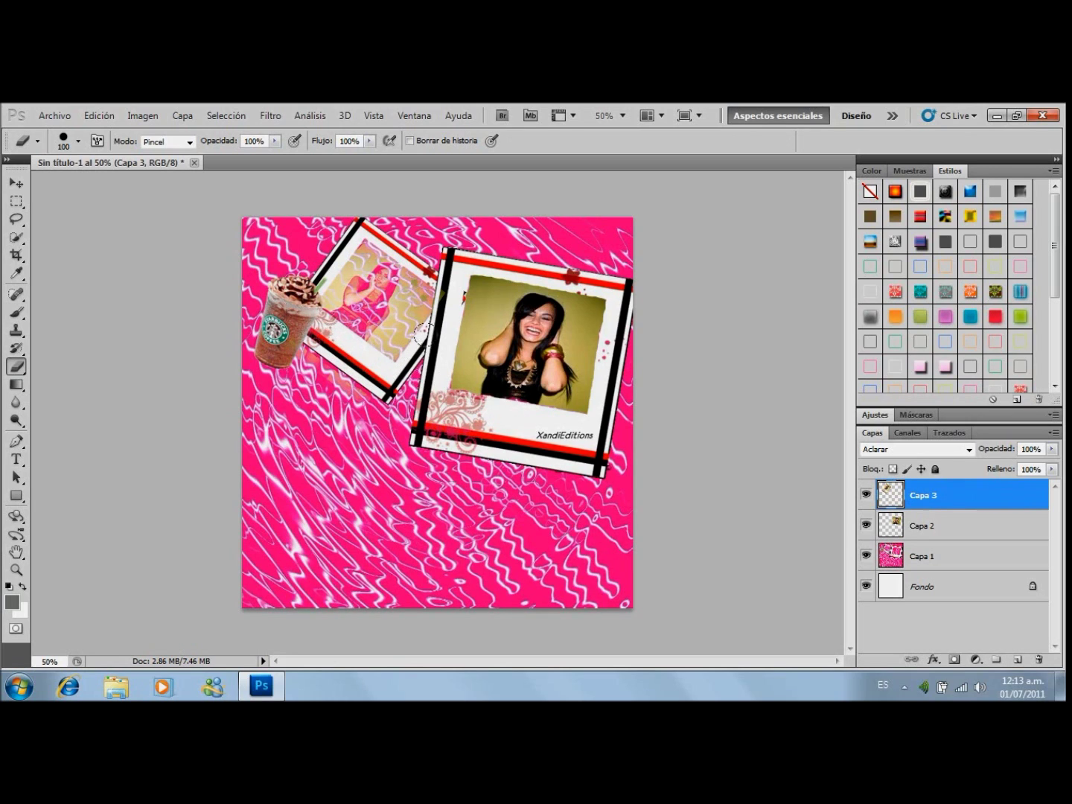
# Return the photo to Normal blending and undo the erasing
pyautogui.click(915, 448)
pyautogui.click(893, 110)
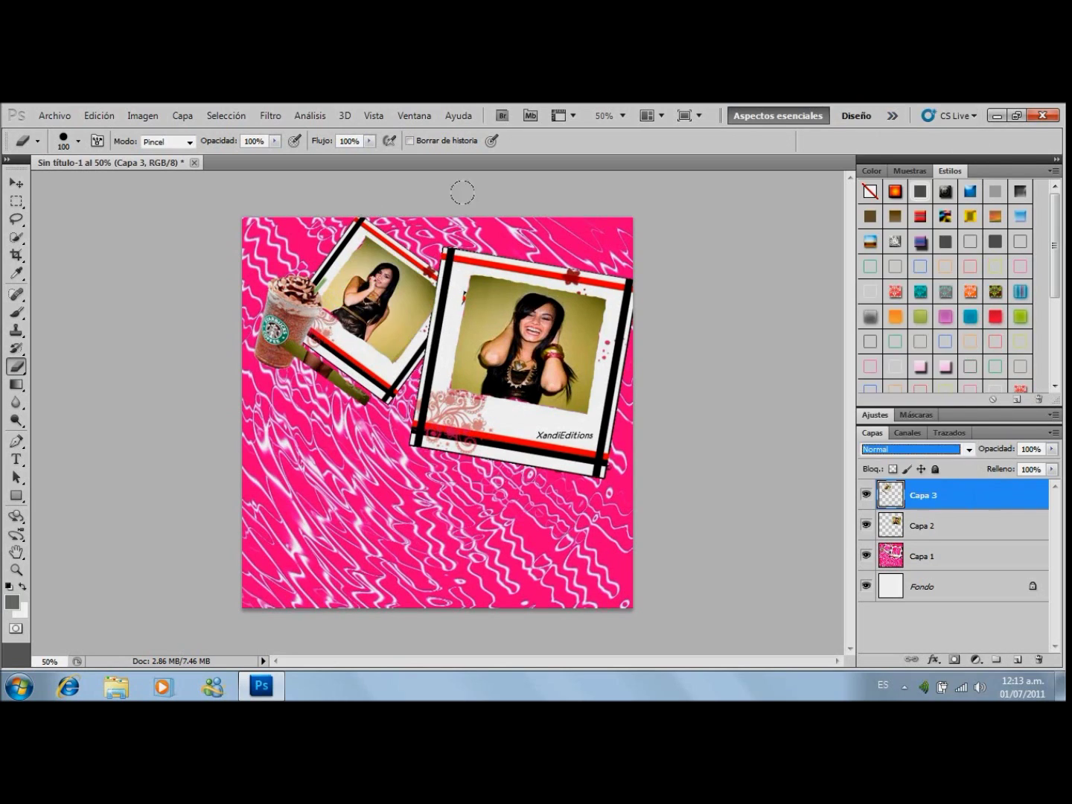
pyautogui.click(99, 115)
pyautogui.click(168, 160)
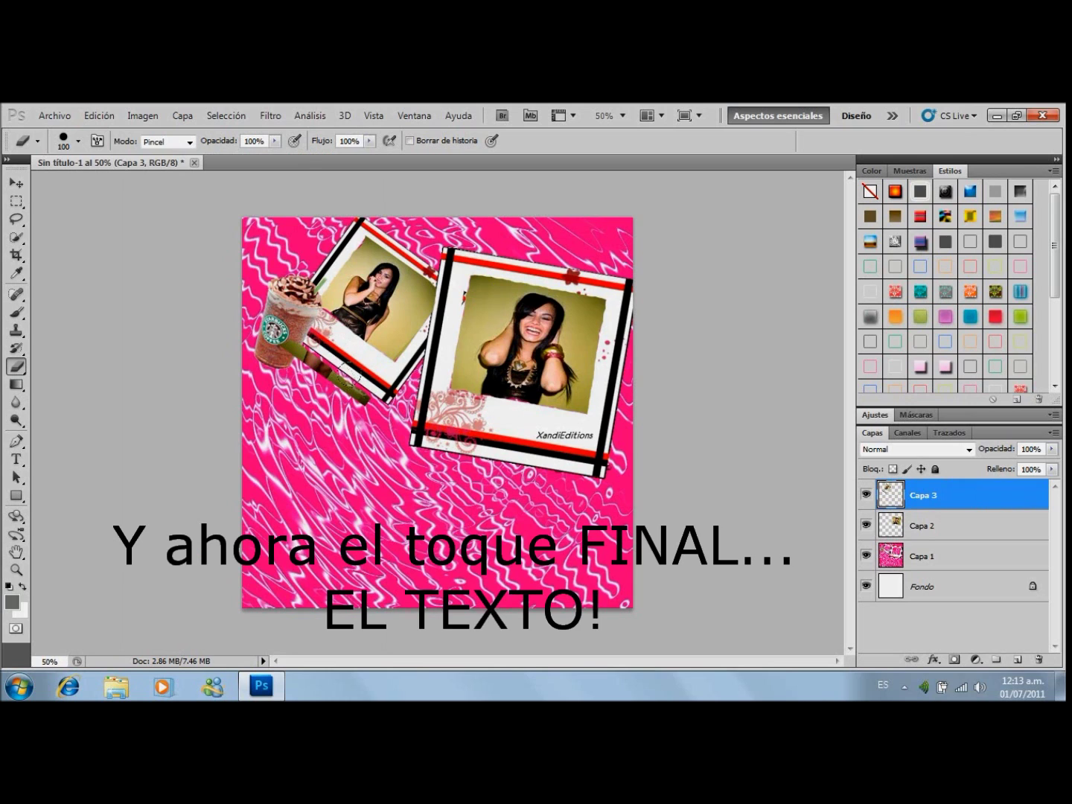
# Select the Type tool with the Pirmokas font
pyautogui.click(16, 459)
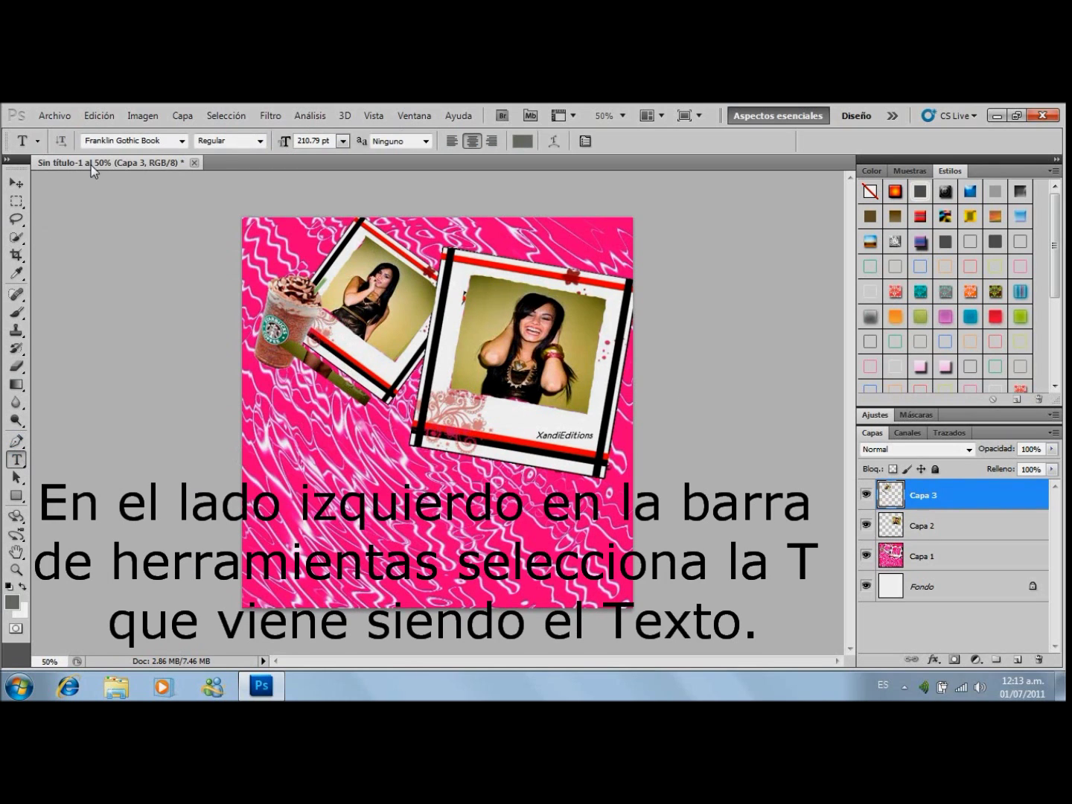
pyautogui.click(181, 141)
pyautogui.moveTo(333, 309); pyautogui.dragTo(351, 430)
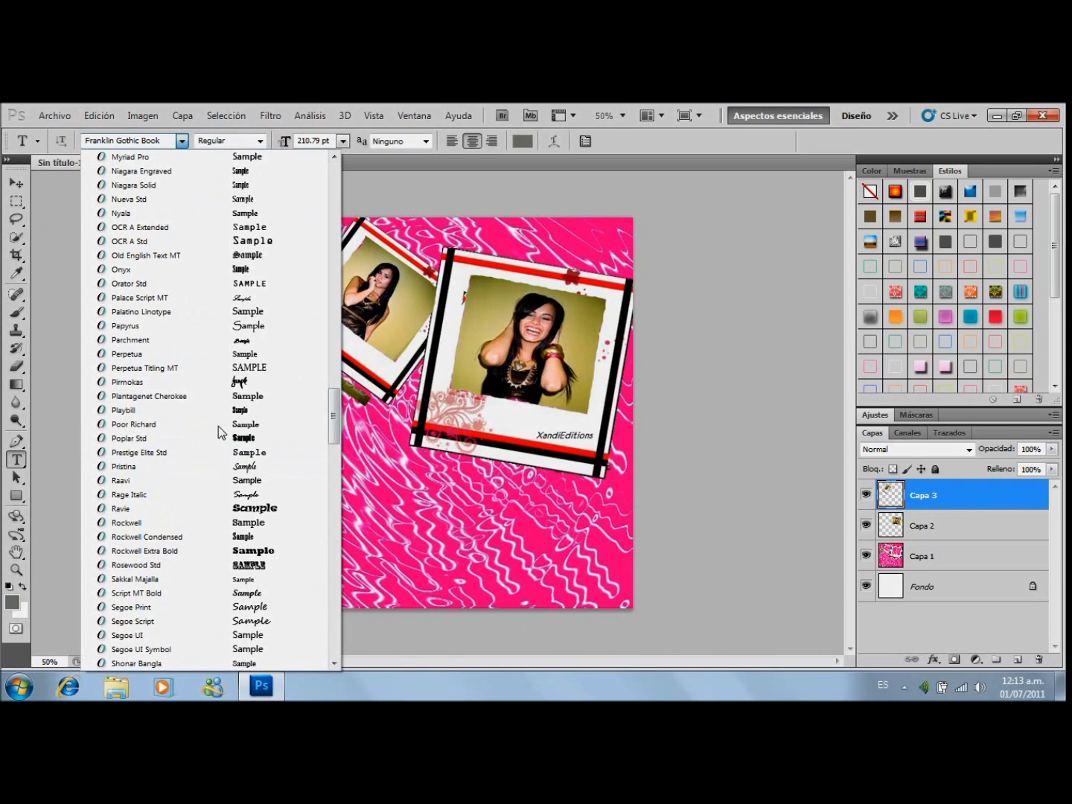
pyautogui.click(232, 382)
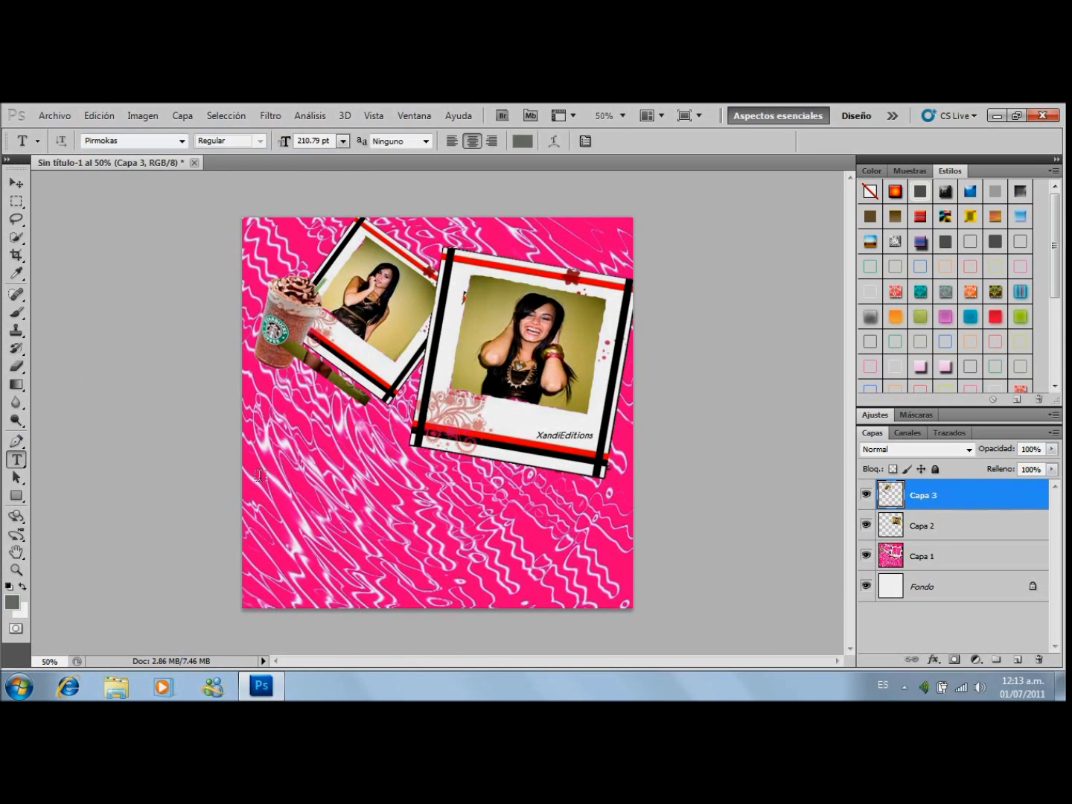
pyautogui.click(17, 445)
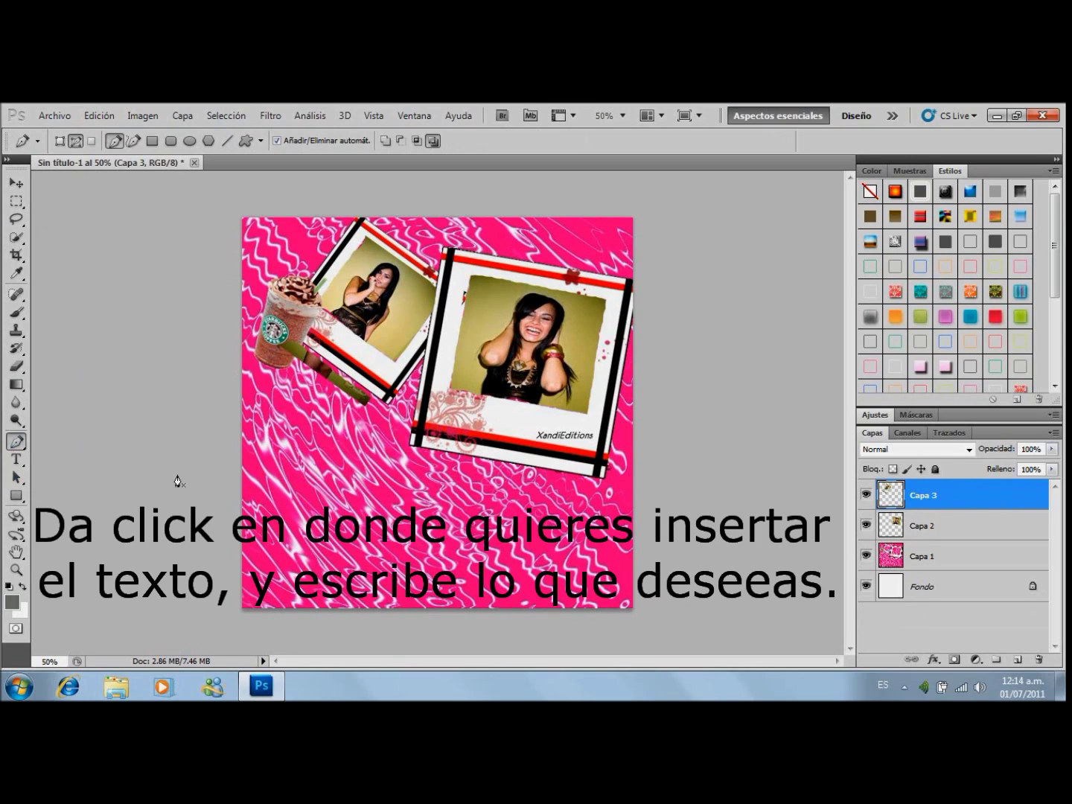
pyautogui.click(15, 459)
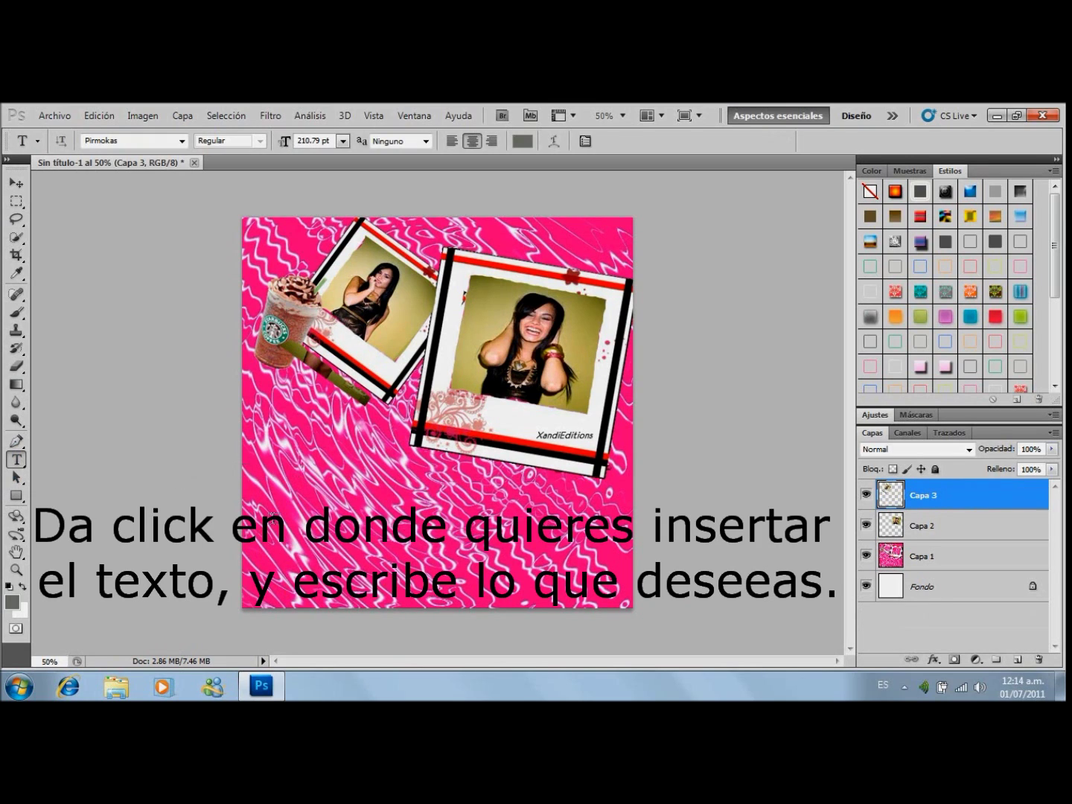
# Type 'Demi Lovato' below the polaroids, reposition it, and apply a blue style
pyautogui.moveTo(620, 592); pyautogui.dragTo(624, 596)
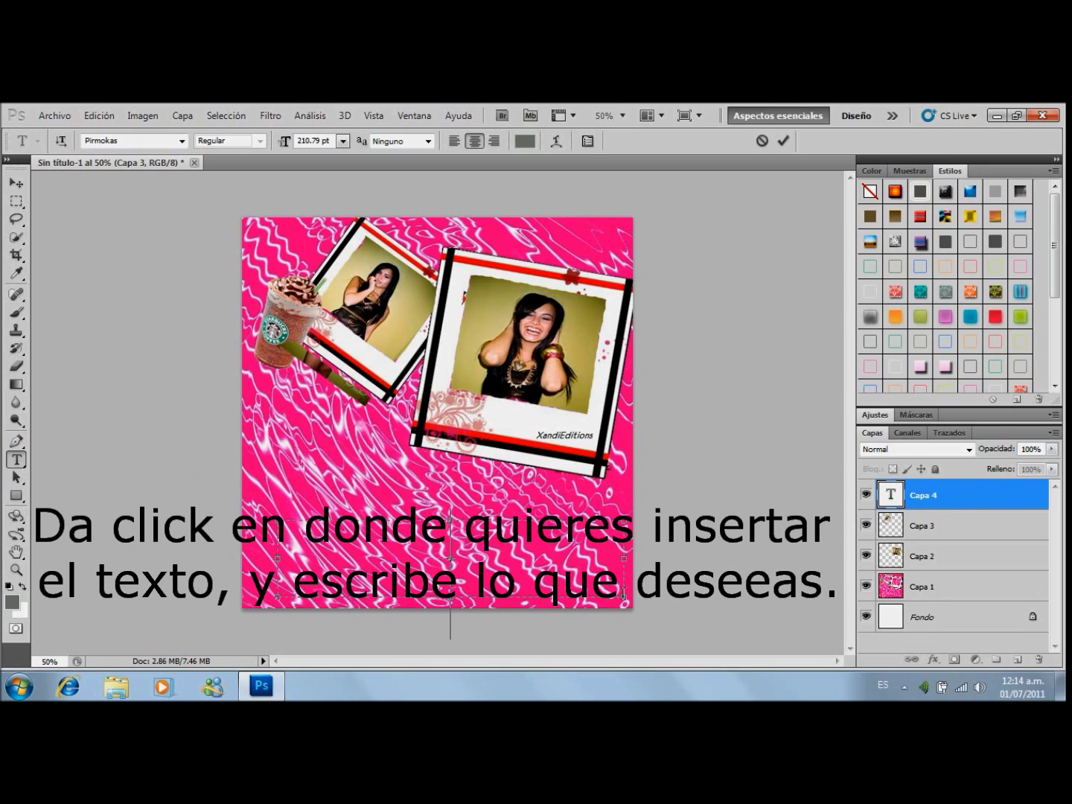
pyautogui.write('emi Lovat')
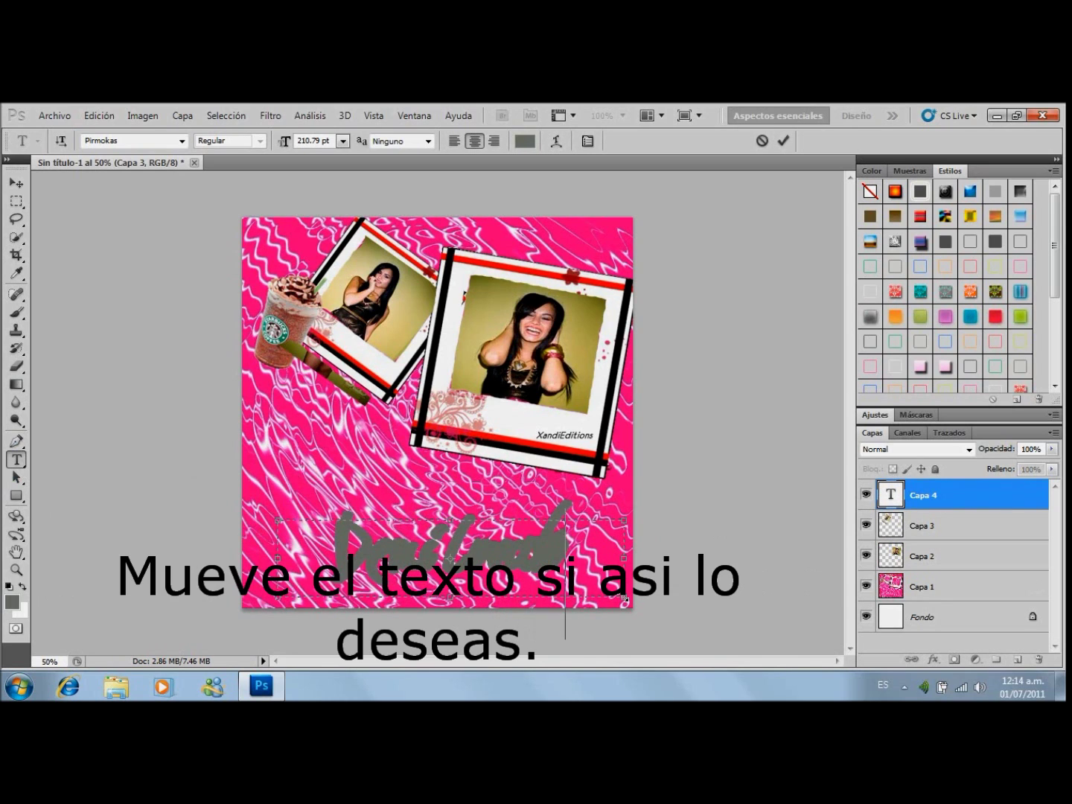
pyautogui.moveTo(543, 503); pyautogui.dragTo(516, 475)
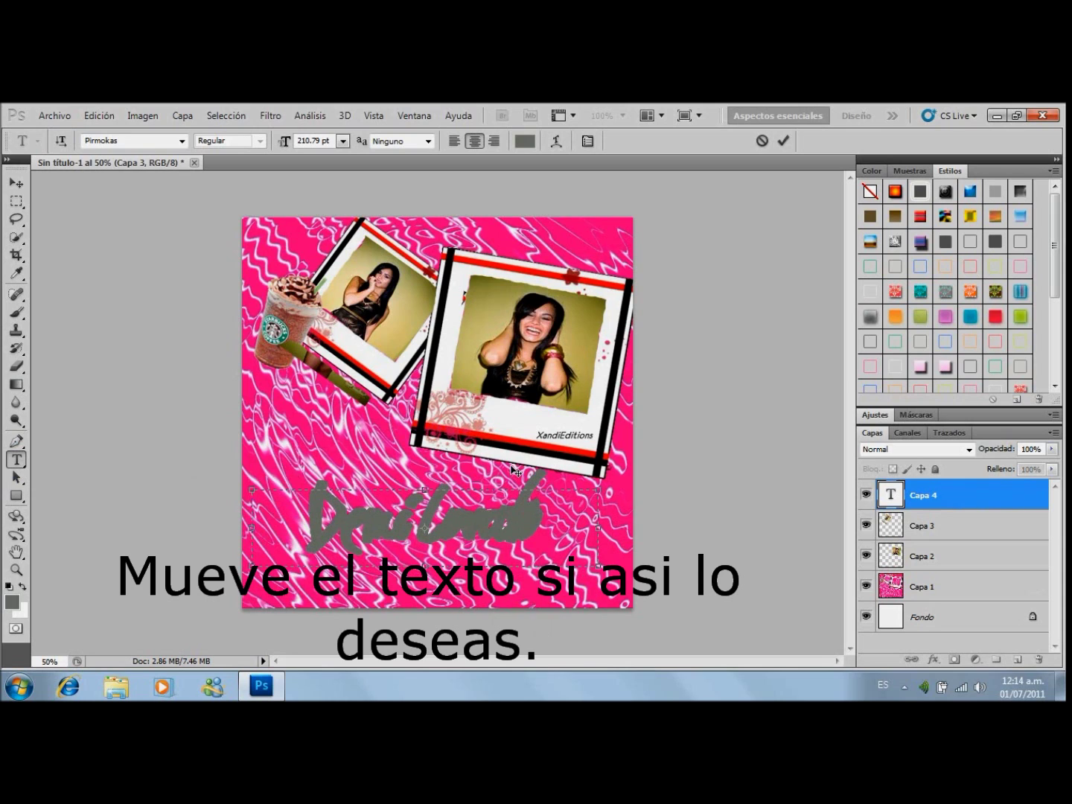
pyautogui.click(1020, 295)
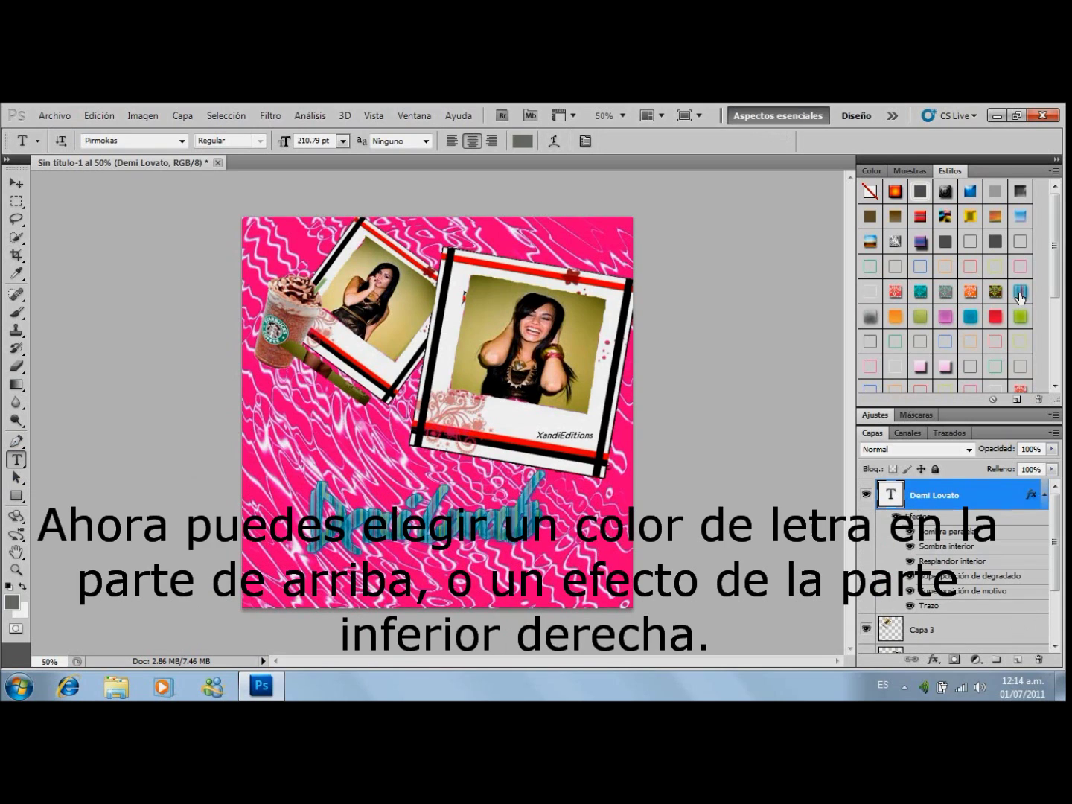
# Apply the purple glitter style to the Demi Lovato text, enlarge it, and move it down-left
pyautogui.moveTo(1055, 245); pyautogui.dragTo(1060, 348)
pyautogui.click(946, 355)
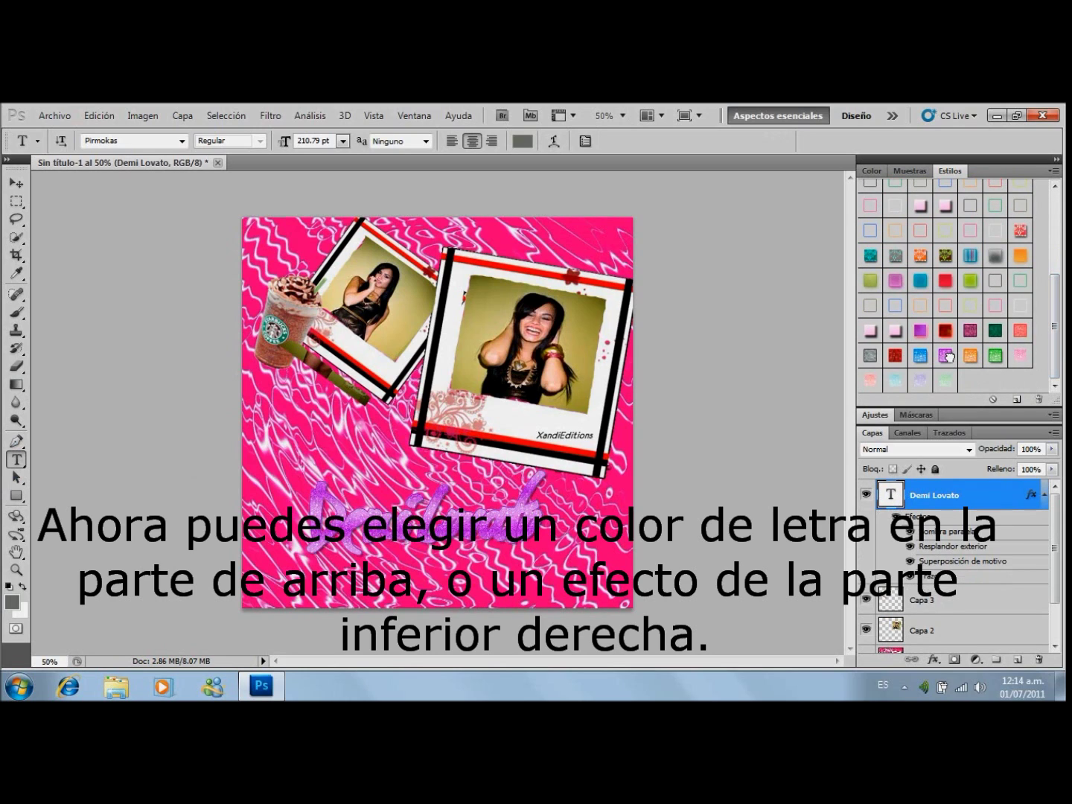
pyautogui.hotkey('ctrl', 't')
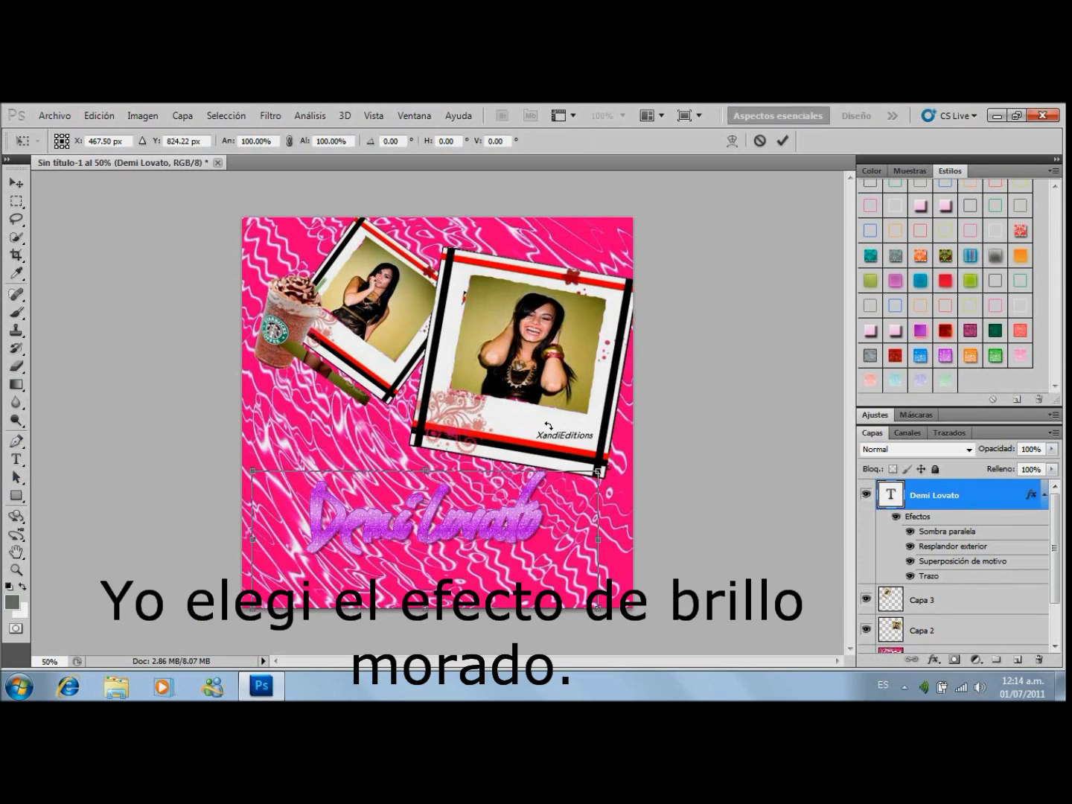
pyautogui.moveTo(596, 473); pyautogui.dragTo(737, 400)
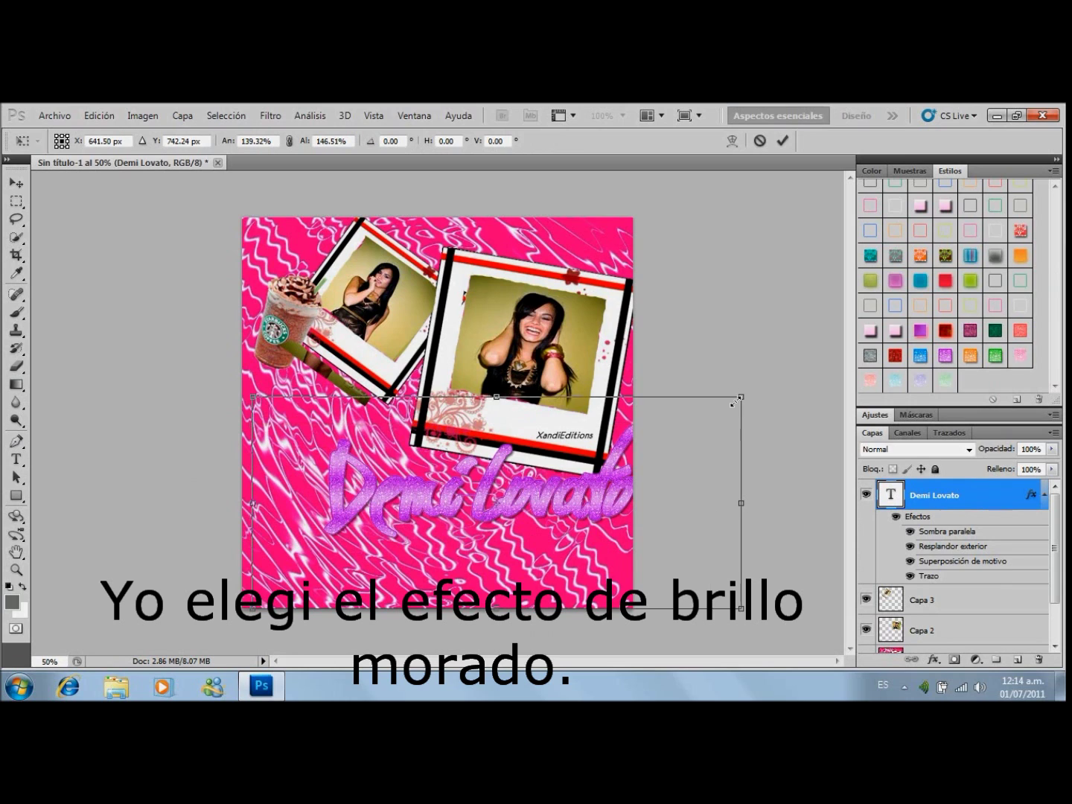
pyautogui.moveTo(489, 418); pyautogui.dragTo(428, 482)
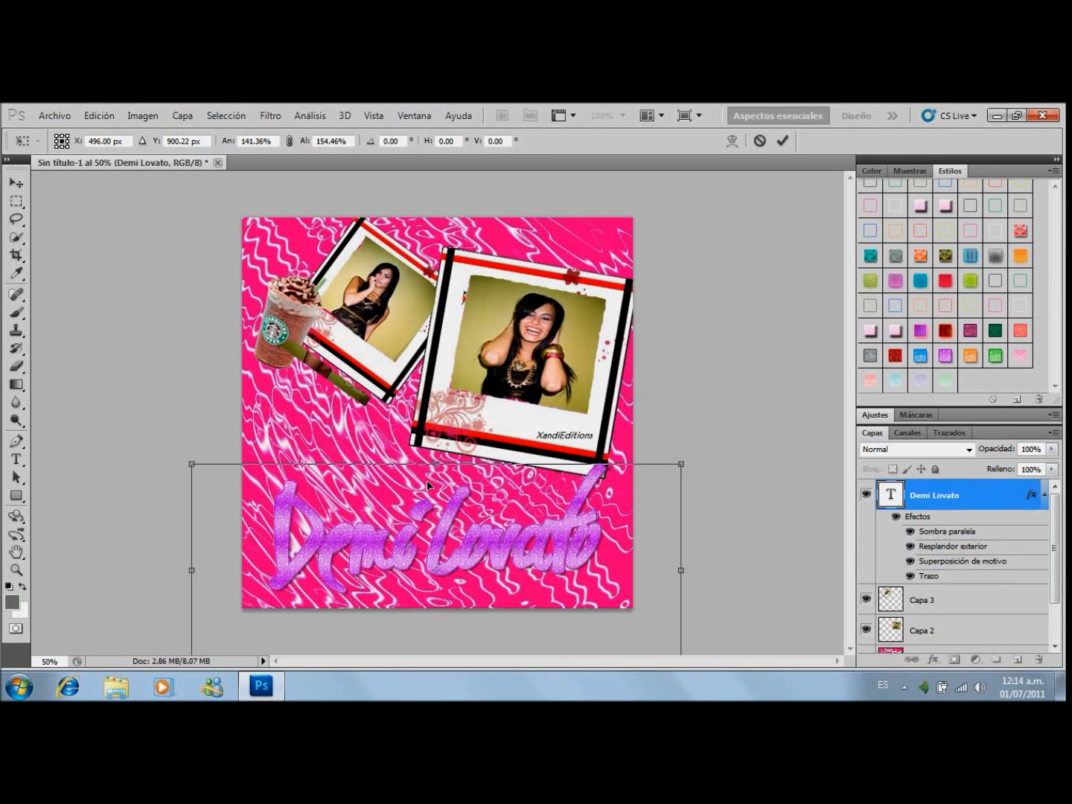
pyautogui.press('Return')
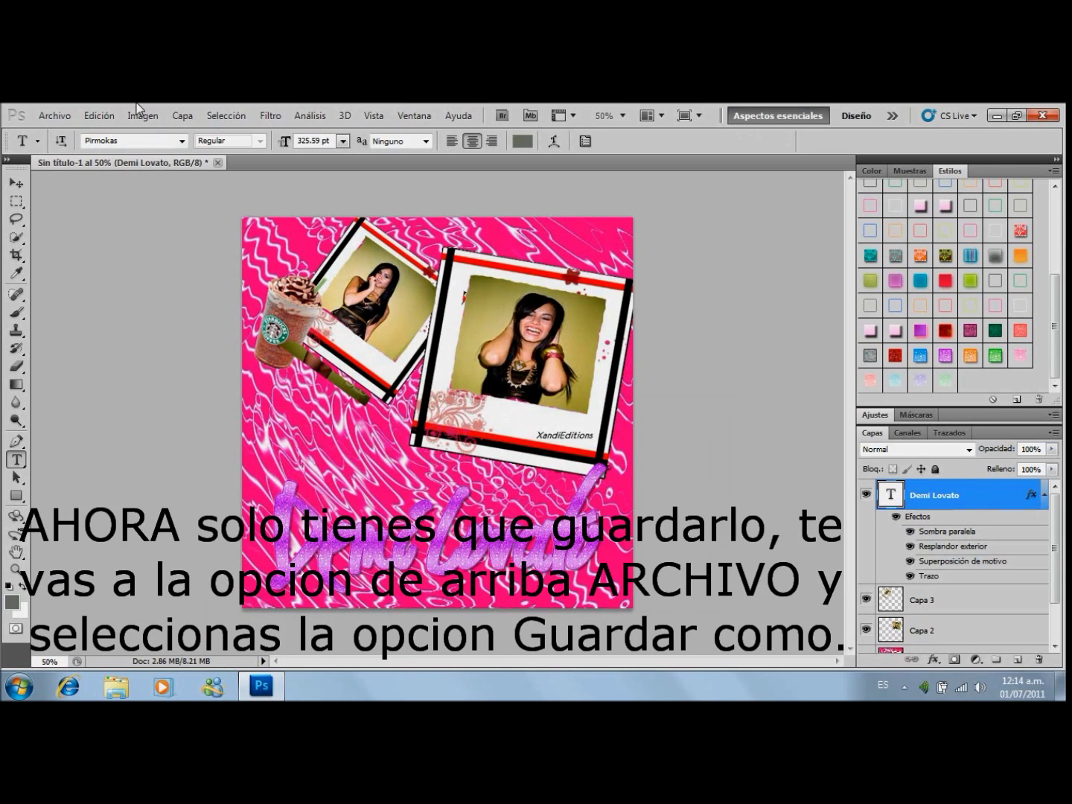
# Start Guardar como with JPEG chosen as the file format
pyautogui.click(46, 118)
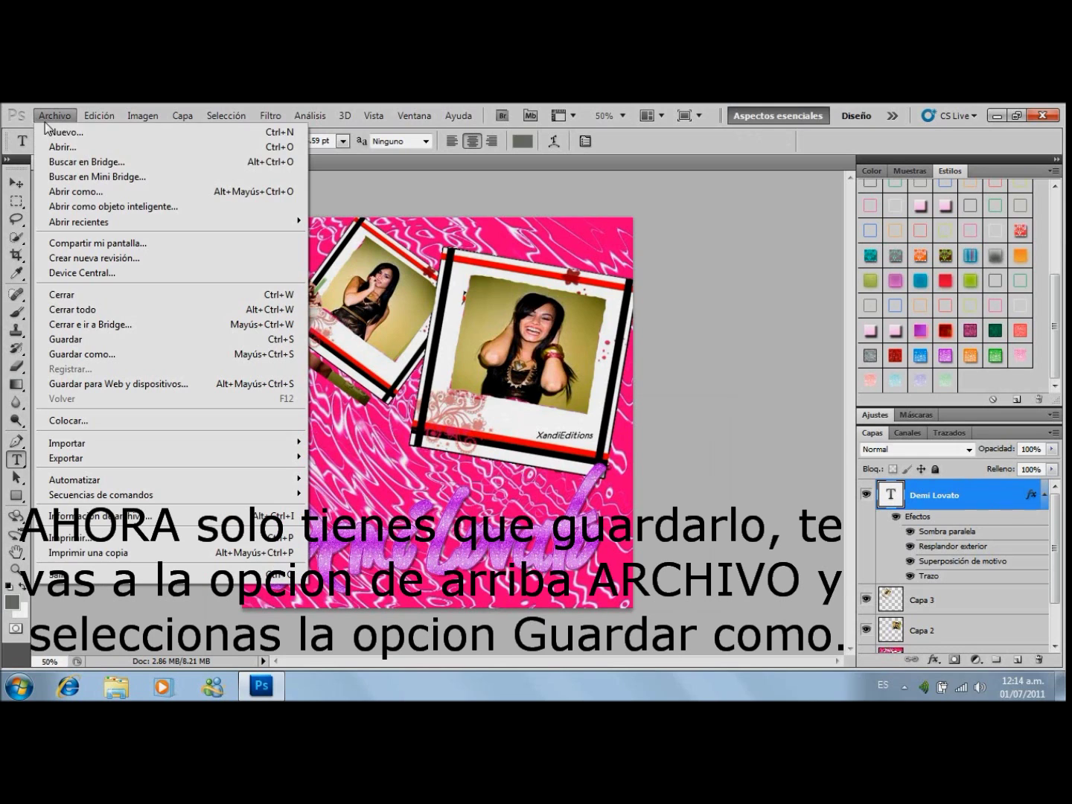
pyautogui.click(91, 356)
pyautogui.click(273, 485)
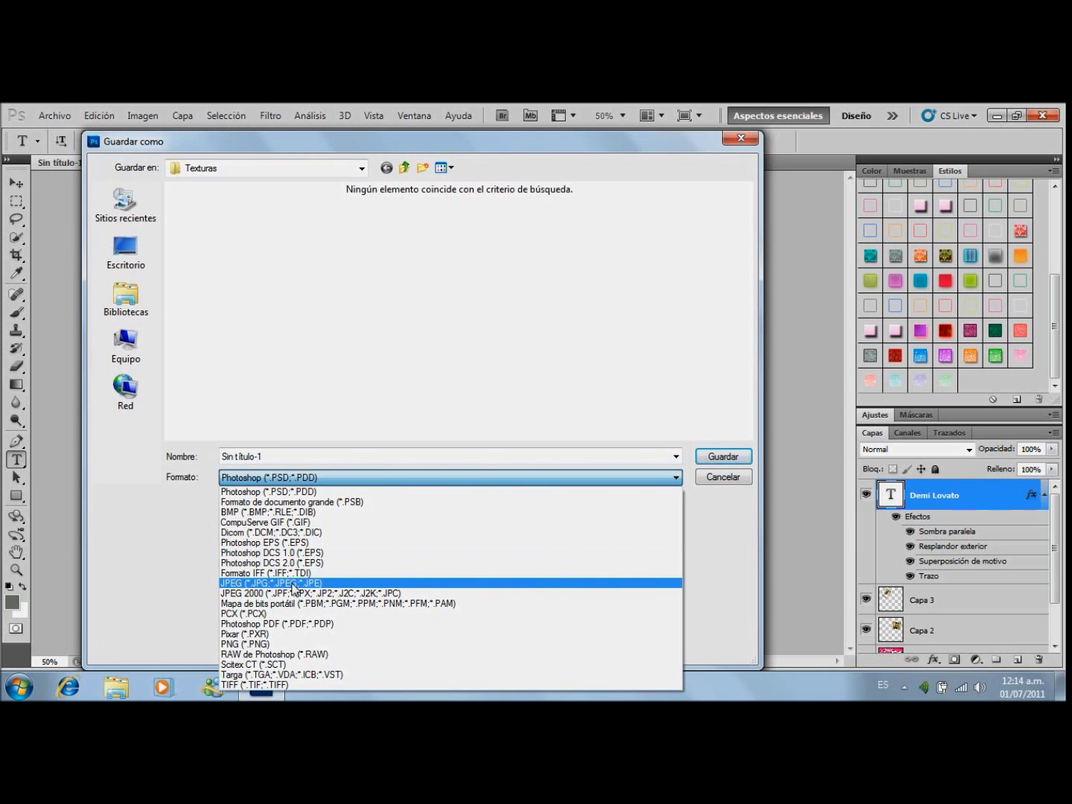
pyautogui.click(294, 584)
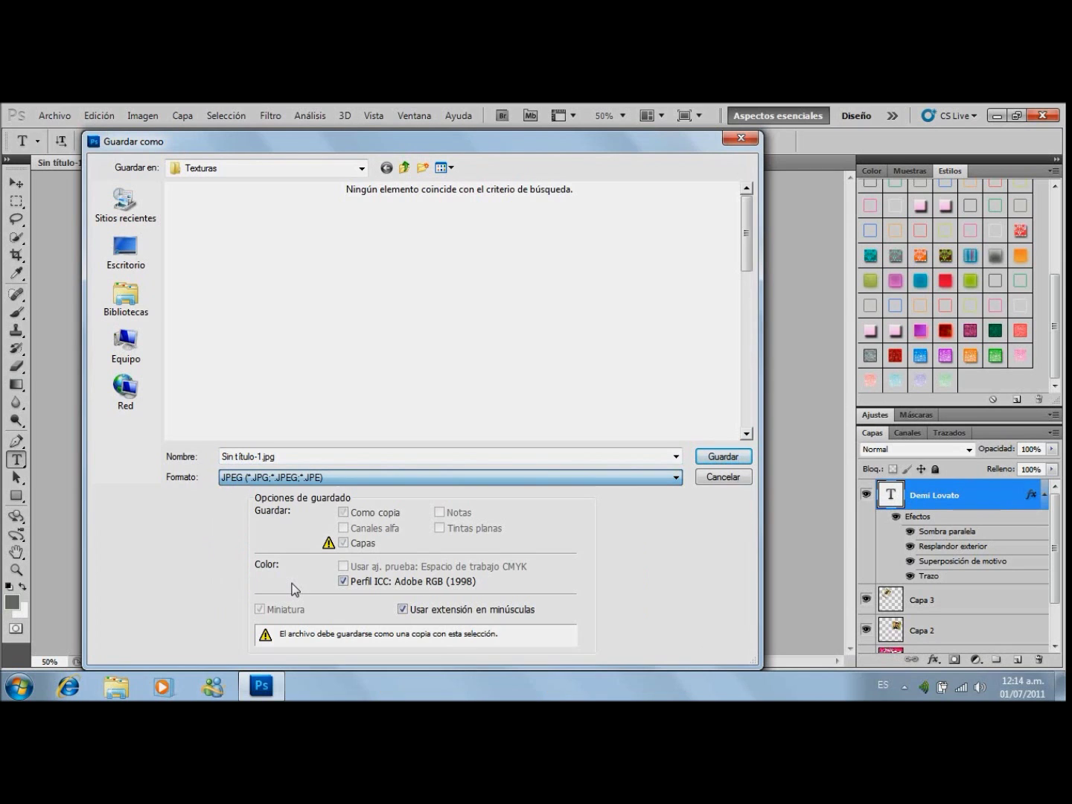
# Browse to the Bibliotecas > Imágenes > BLENDS folder
pyautogui.click(137, 306)
pyautogui.doubleClick(310, 208)
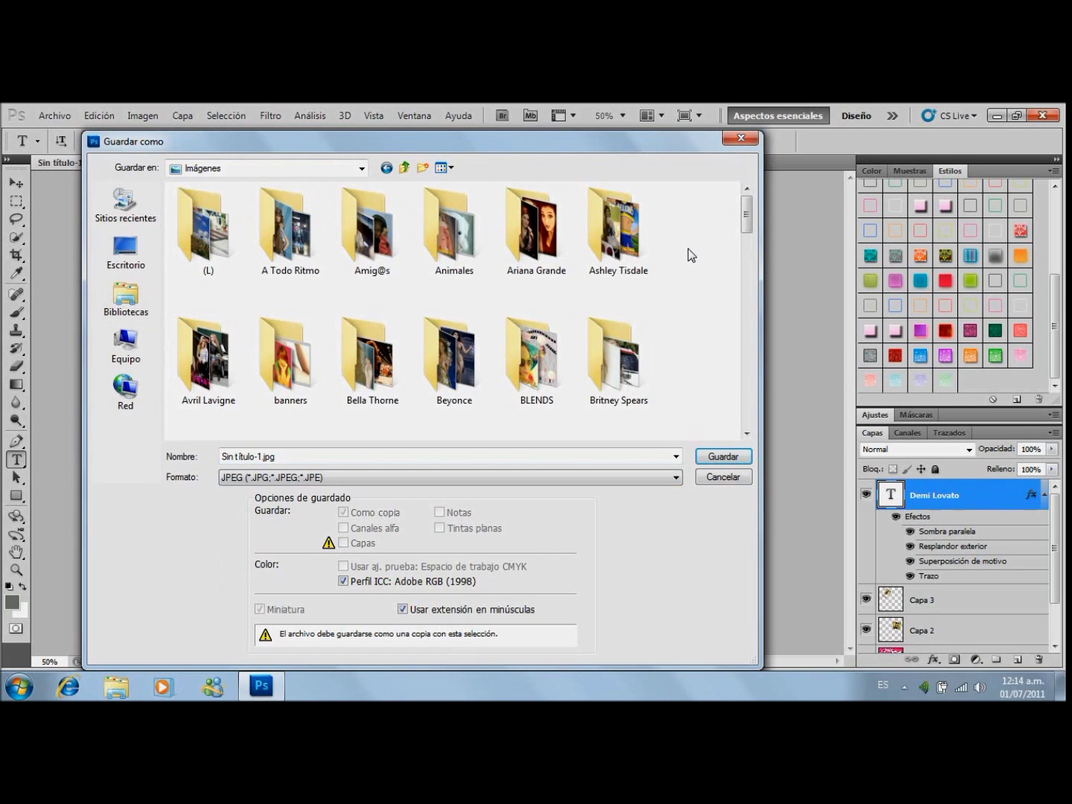
pyautogui.scroll(-1, 689, 254)
pyautogui.click(532, 356)
pyautogui.doubleClick(531, 356)
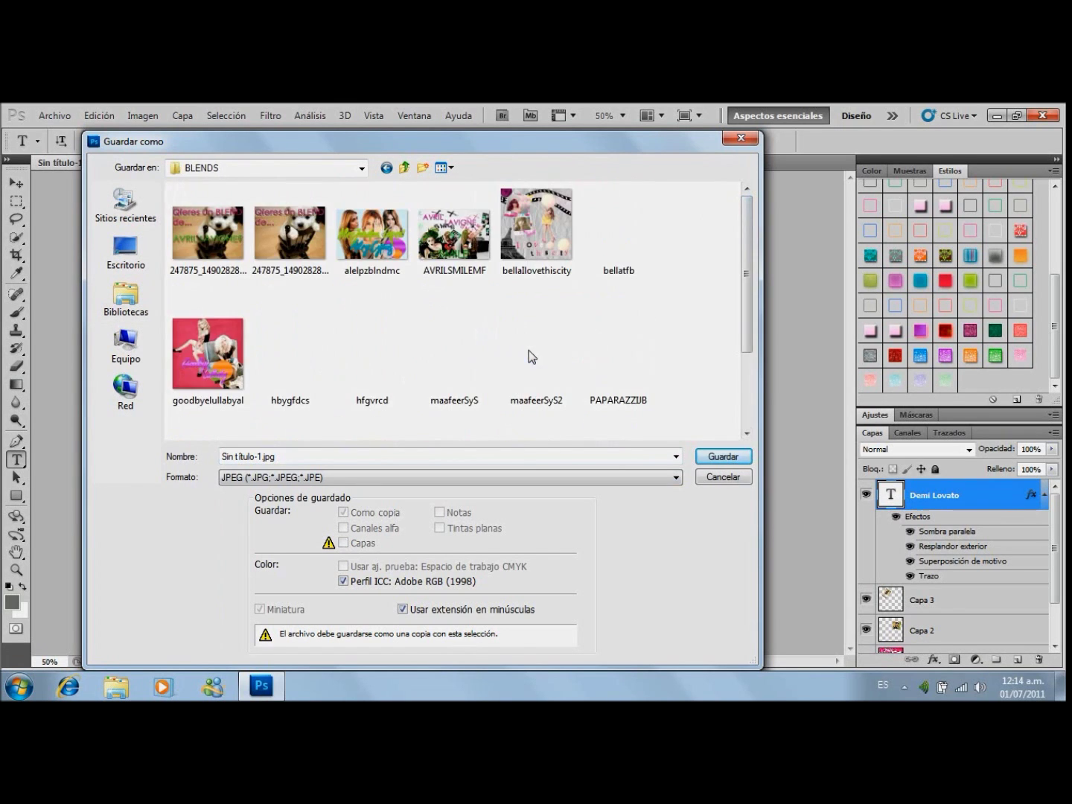
pyautogui.click(742, 360)
pyautogui.scroll(3, 749, 343)
# Name the file demilovatocntextura, save it, and accept the JPEG options
pyautogui.click(311, 455)
pyautogui.write('demi')
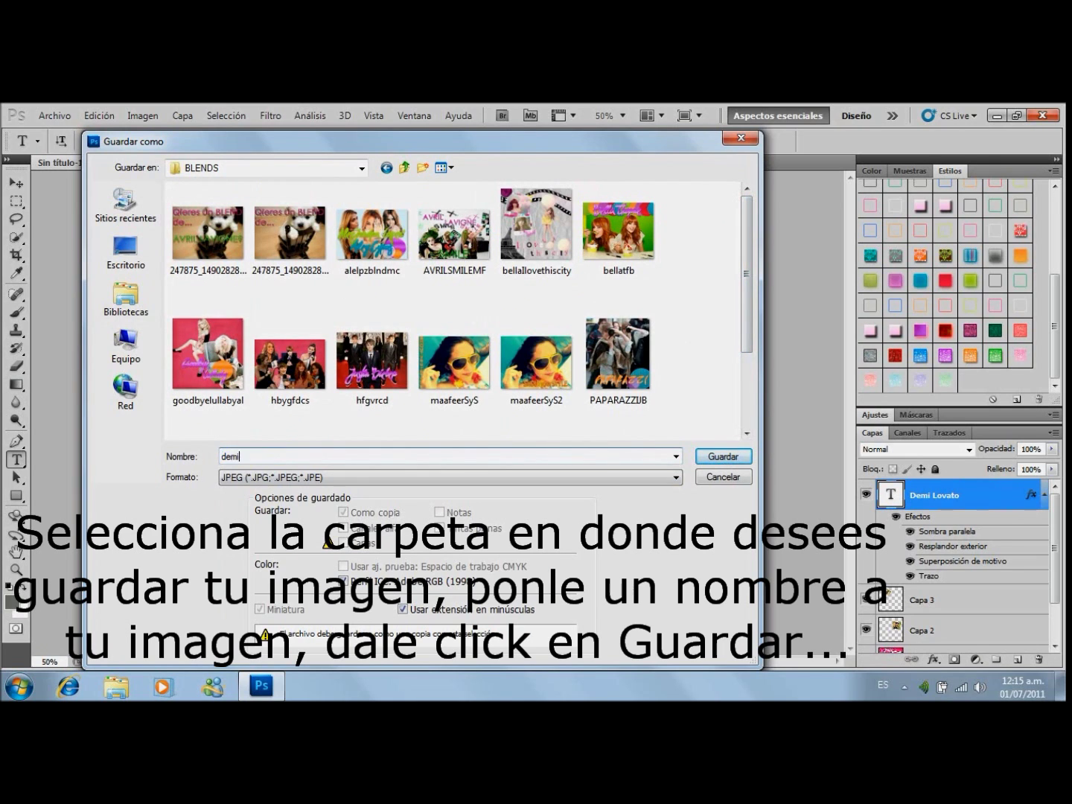
pyautogui.write('lovatocntextura.j')
pyautogui.press('Return')
pyautogui.click(610, 251)
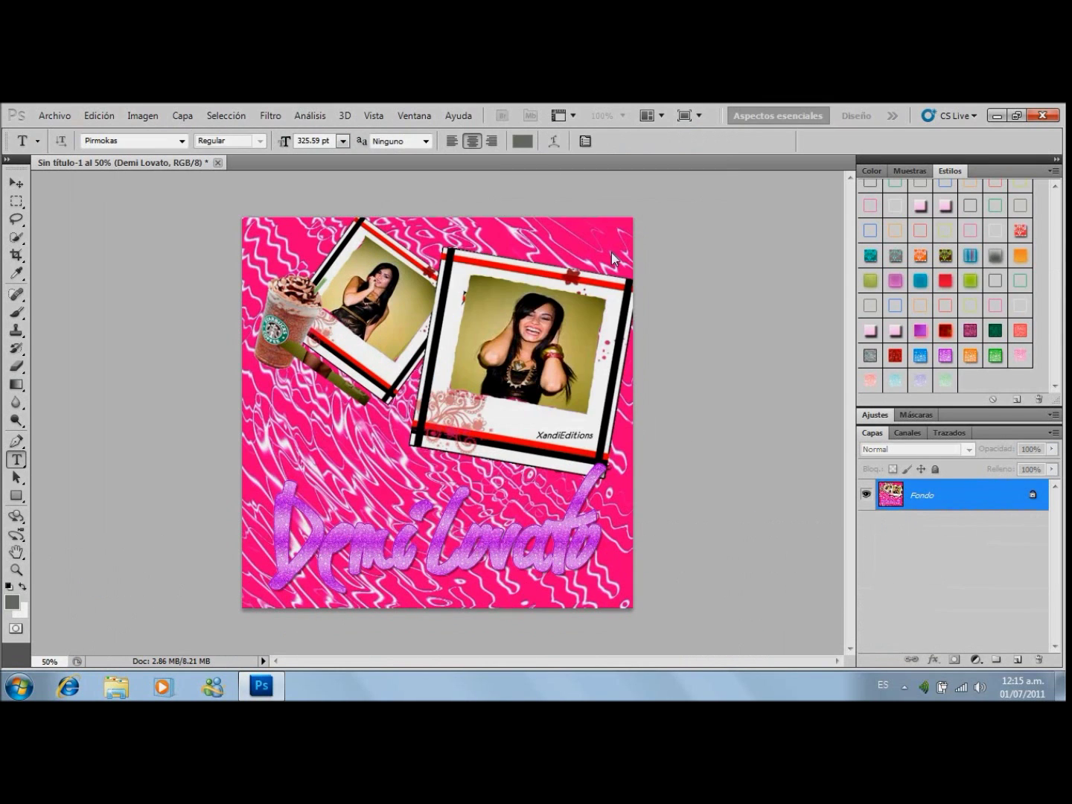